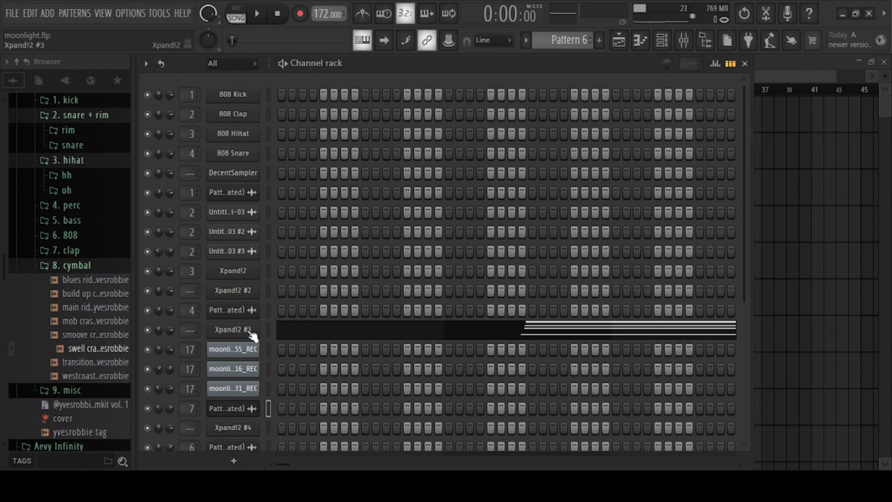
Step: View the DecentSampler channel's Gravity instrument, and open its Pattern 1 notes in the piano roll
click(227, 174)
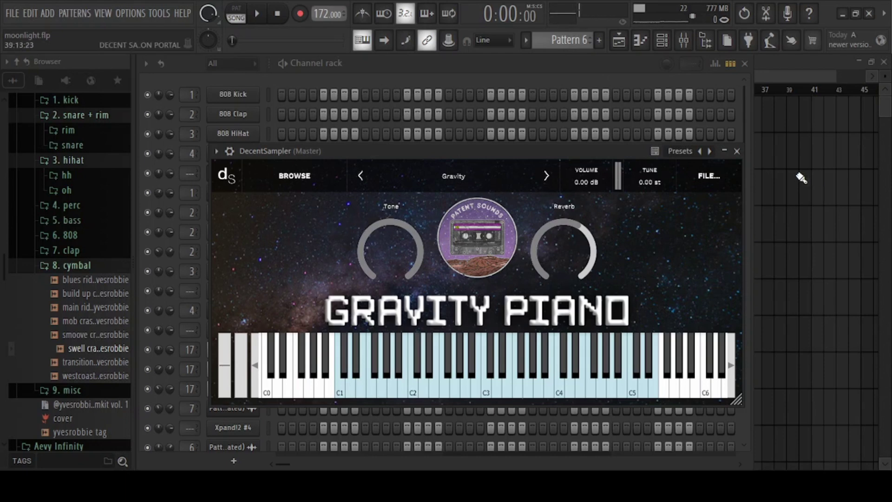
click(737, 151)
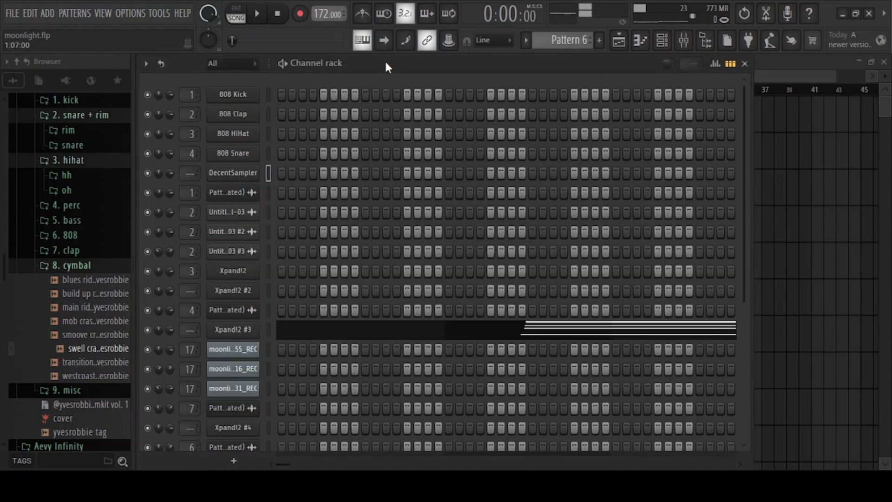
drag(565, 41, 565, 60)
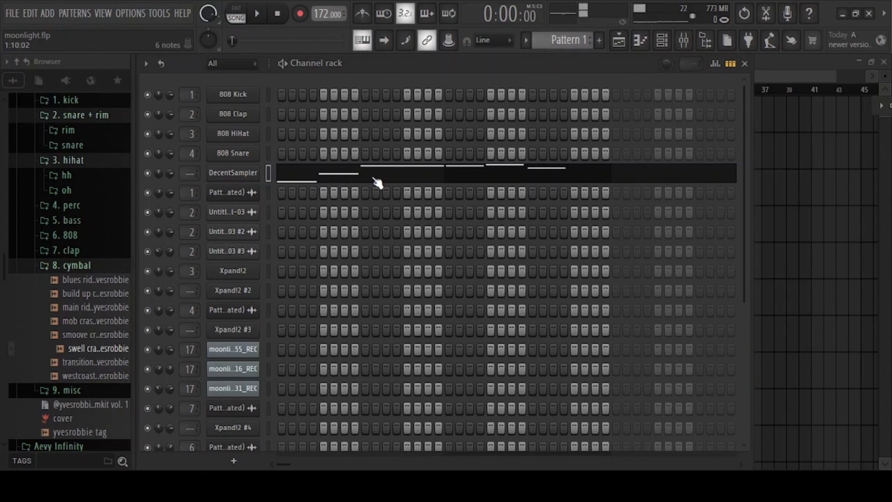
click(352, 178)
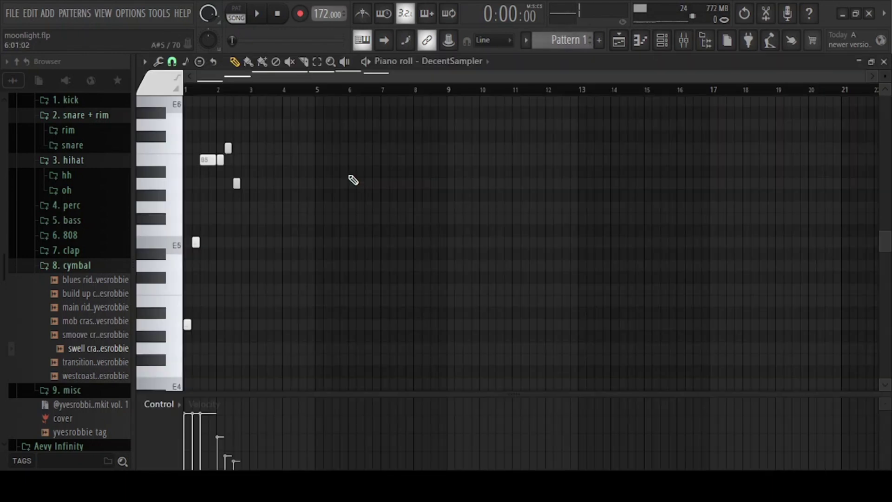
Step: Play back the DecentSampler melody of Pattern 1 in the piano roll and stop it
scroll(318, 93, up, 5)
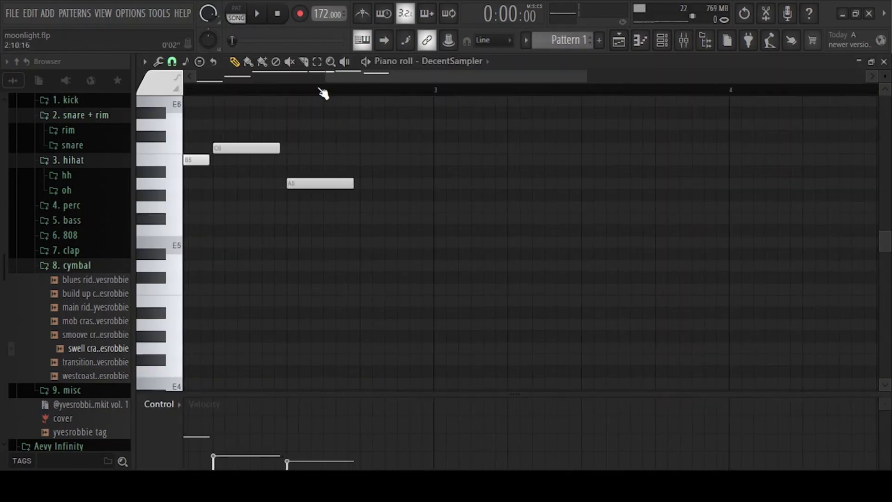
scroll(374, 69, down, 5)
key(space)
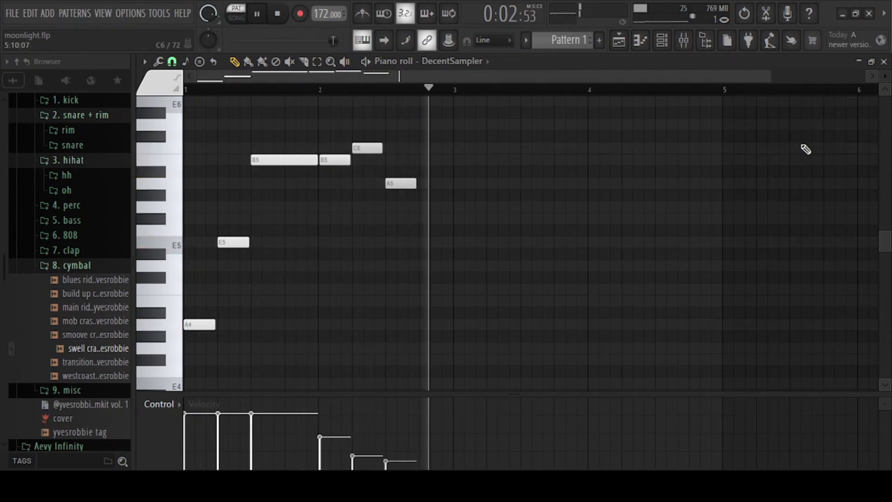
key(space)
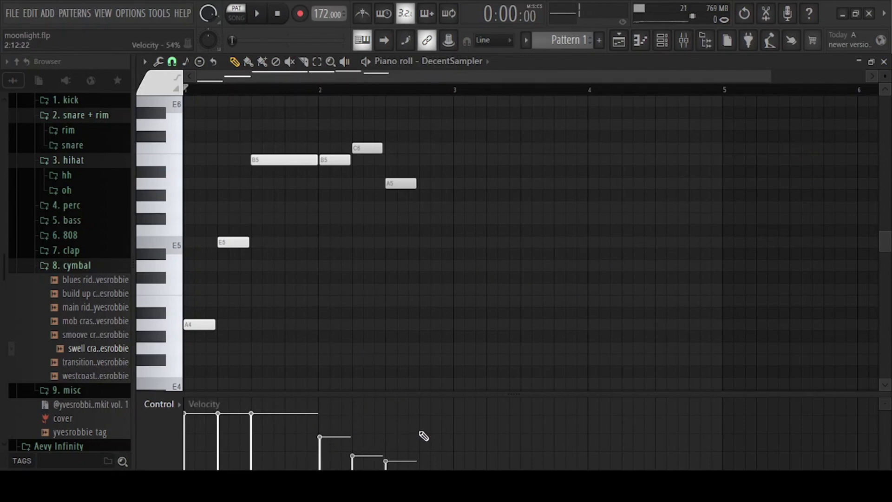
Step: Examine the Fruity parametric EQ 2 curve on mixer track Insert 1
key(F9)
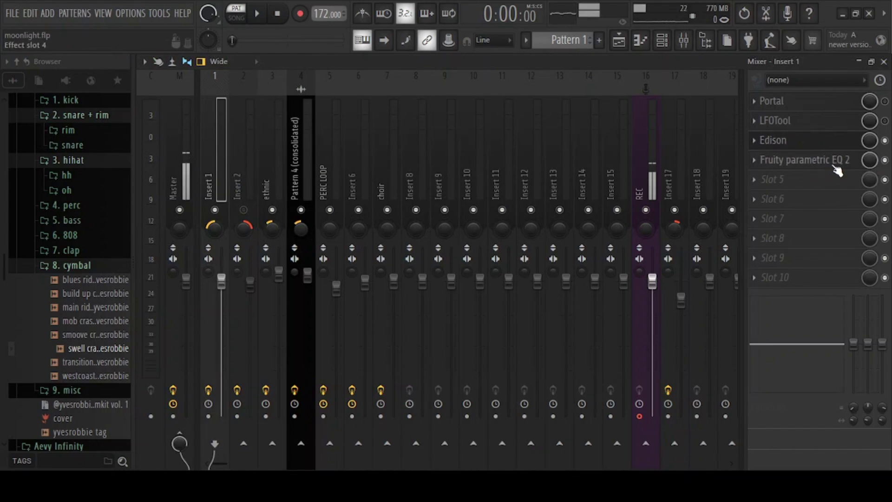
click(808, 165)
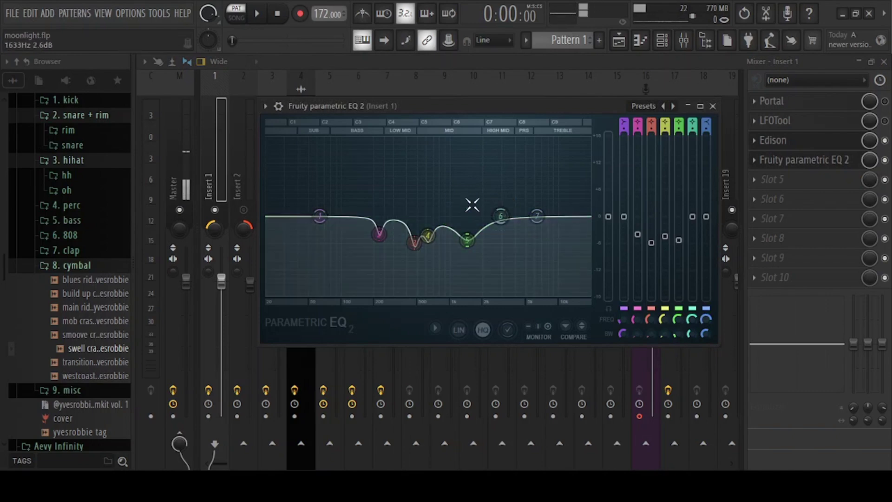
click(712, 106)
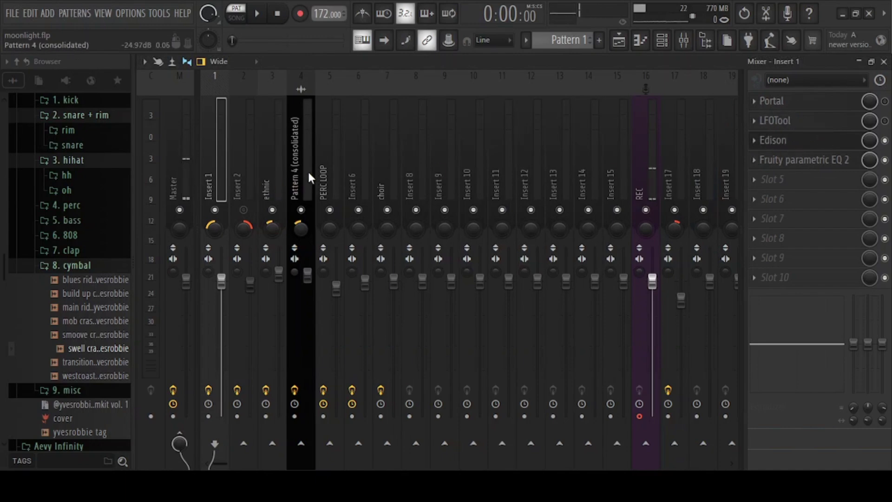
click(884, 62)
Step: Examine the Portal preset, the LFOTool volume shape and the Edison recording on mixer track Insert 1
key(F9)
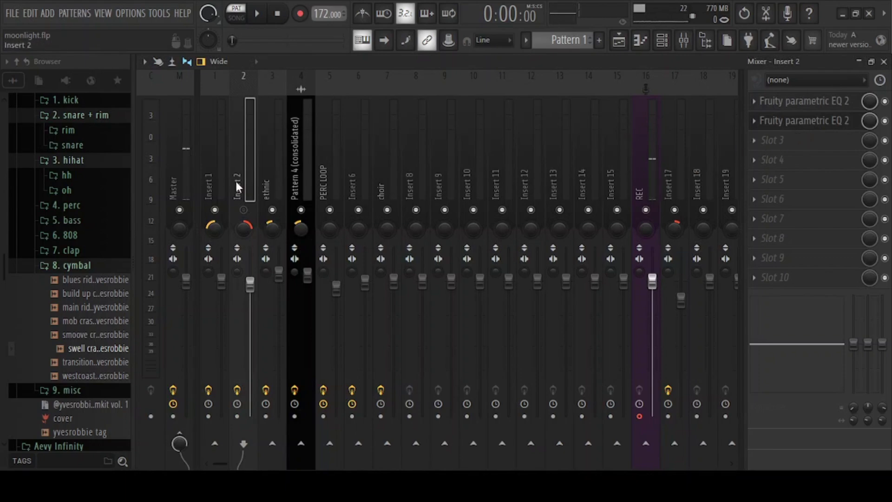
click(218, 179)
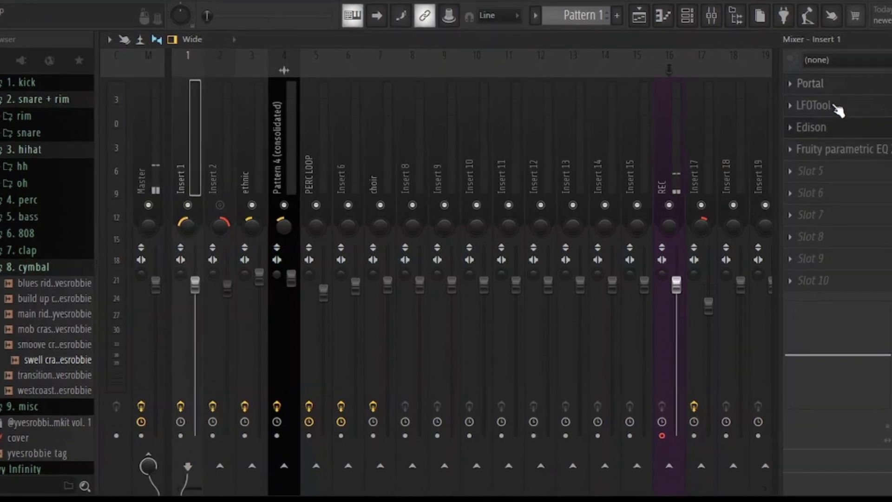
click(818, 85)
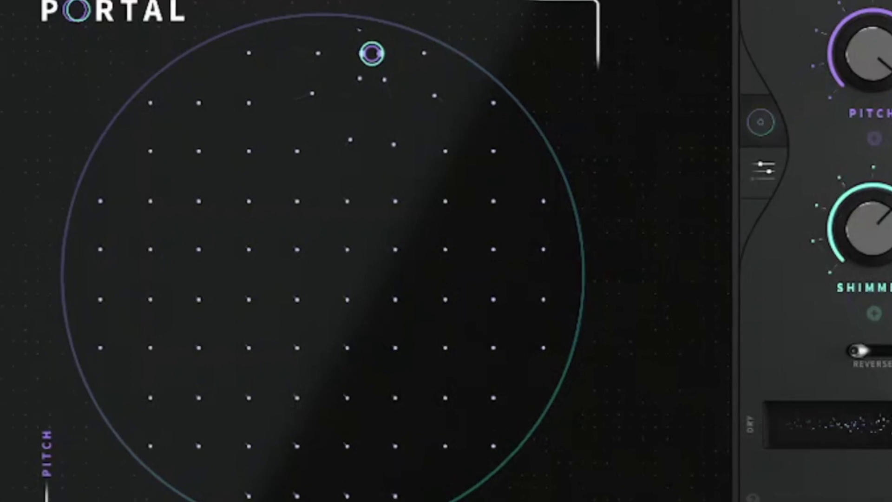
click(648, 80)
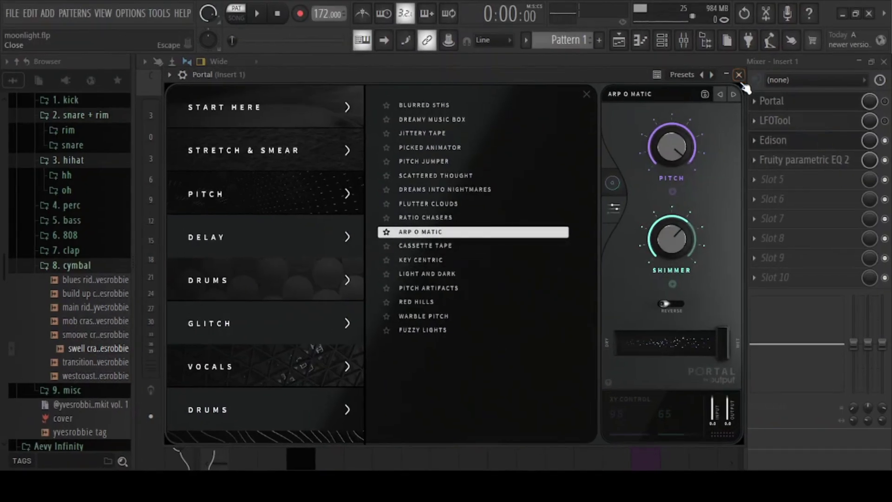
click(740, 76)
click(771, 124)
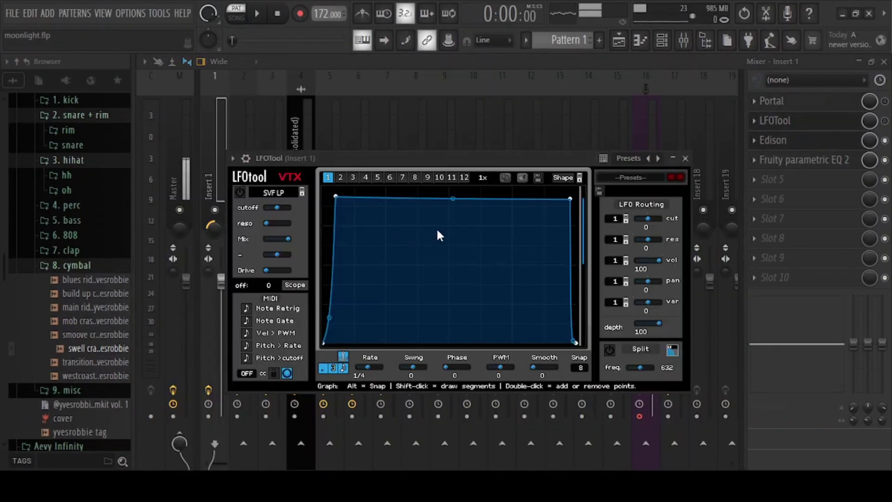
click(799, 144)
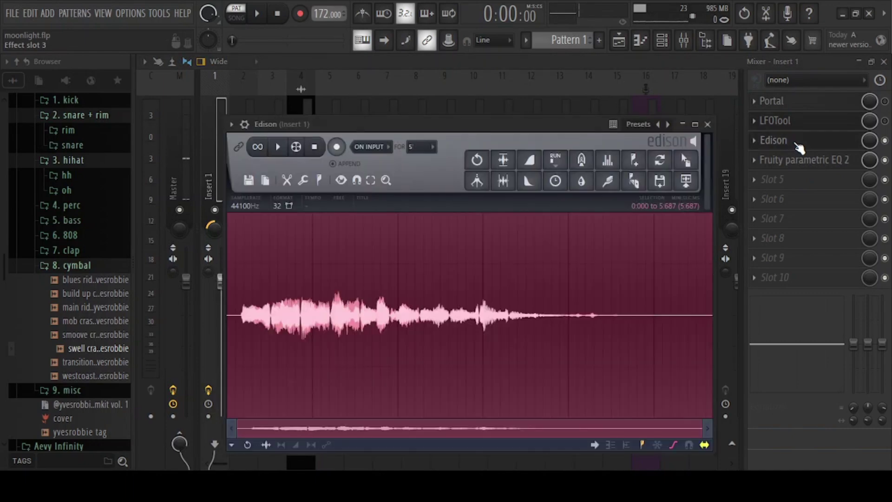
Step: Solo the DECENT SAMPLER EDISON PORTAL track in the playlist and play it back
click(774, 195)
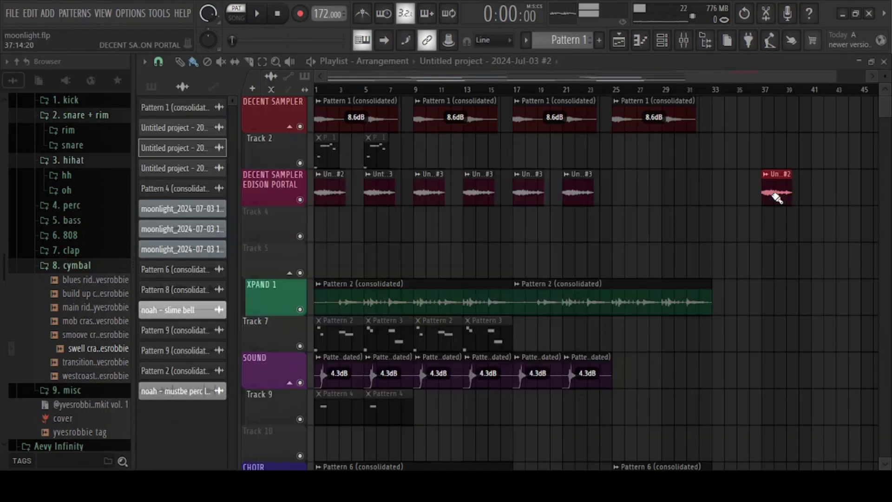
right_click(776, 198)
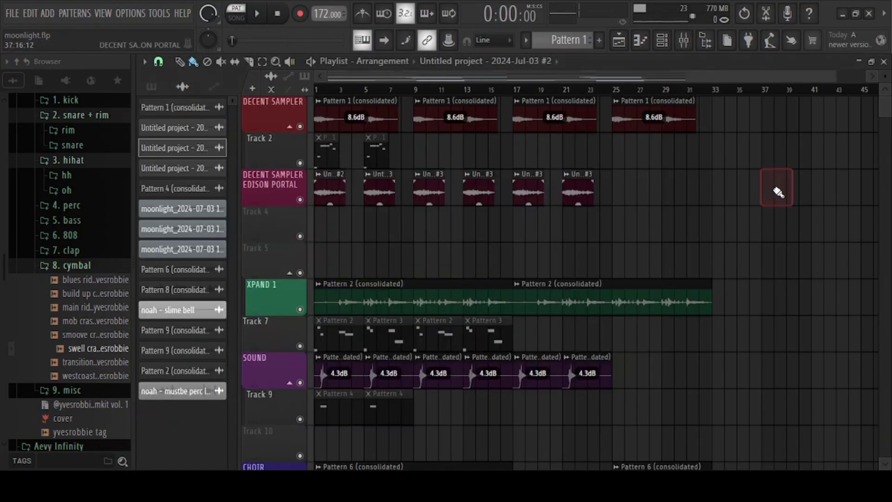
right_click(299, 200)
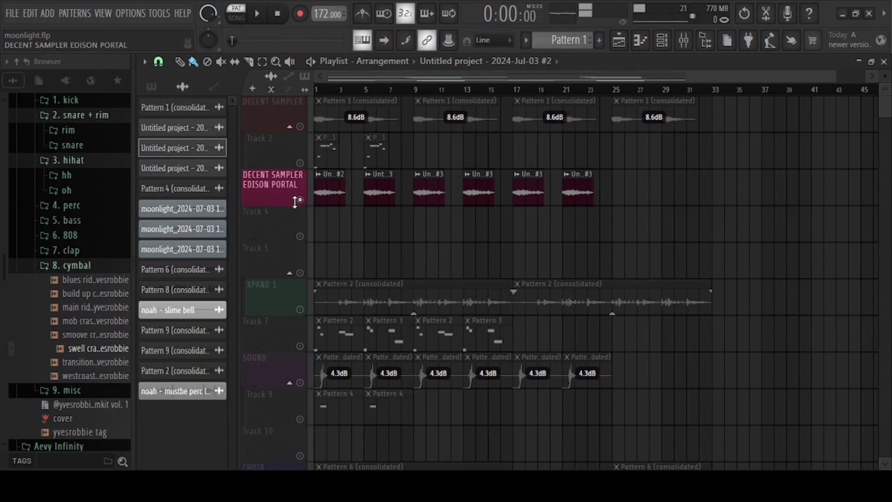
key(space)
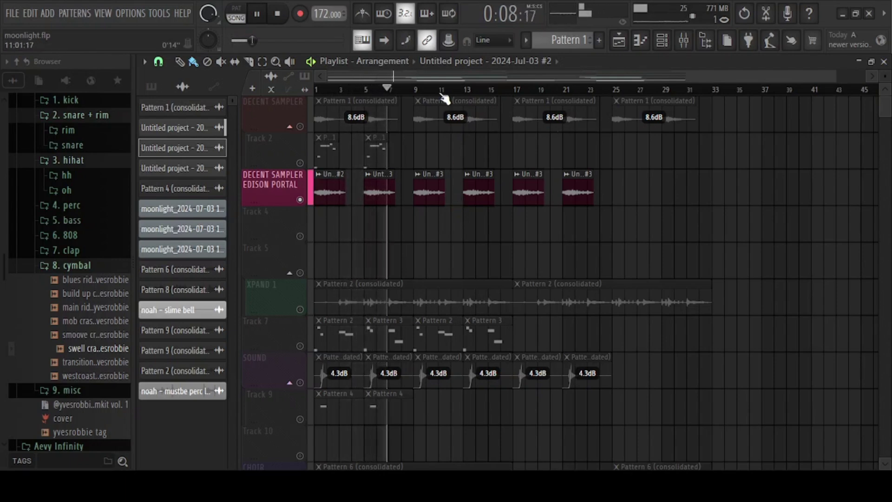
scroll(442, 91, up, 2)
key(space)
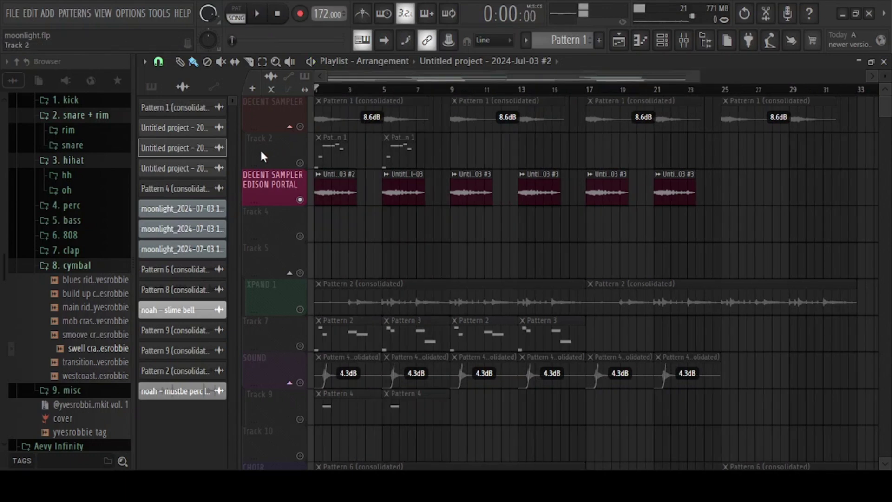
Step: Unmute the DECENT SAMPLER track and play it back together with the DECENT SAMPLER EDISON PORTAL track
click(316, 153)
click(300, 127)
key(space)
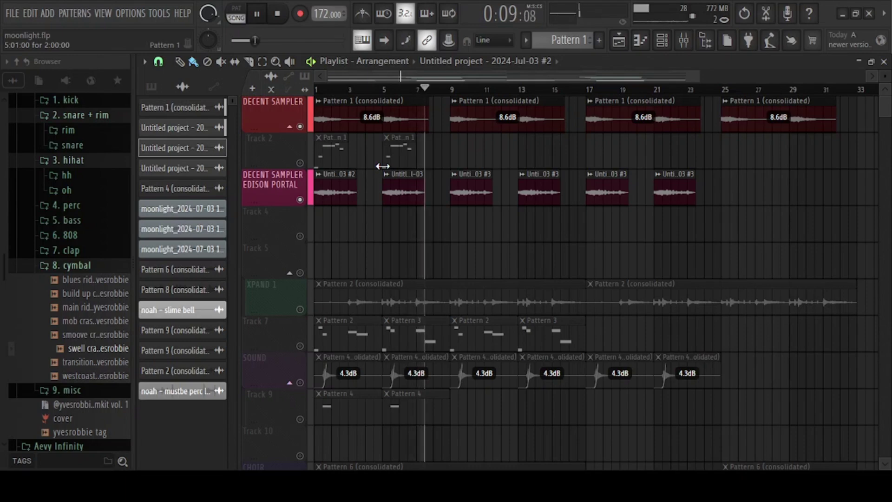
key(space)
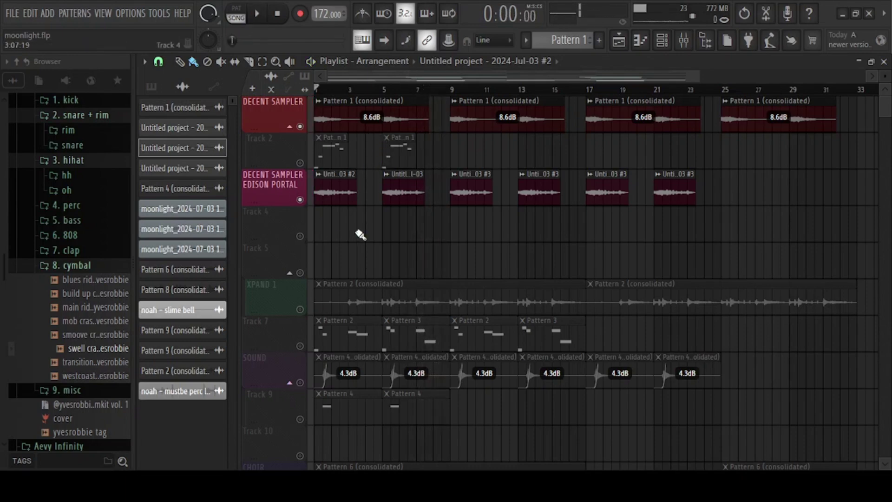
Step: Solo the XPAND 1 track in the playlist and listen to its Pattern 2 (consolidated) audio
scroll(344, 200, down, 1)
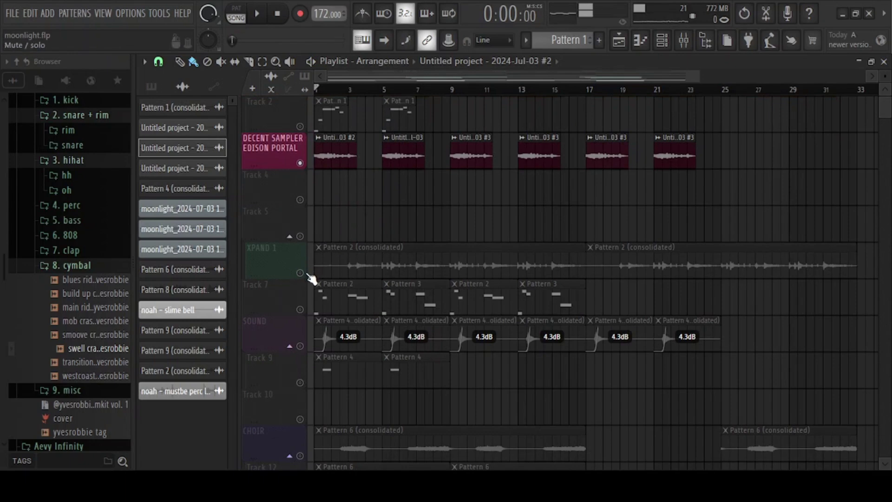
click(301, 274)
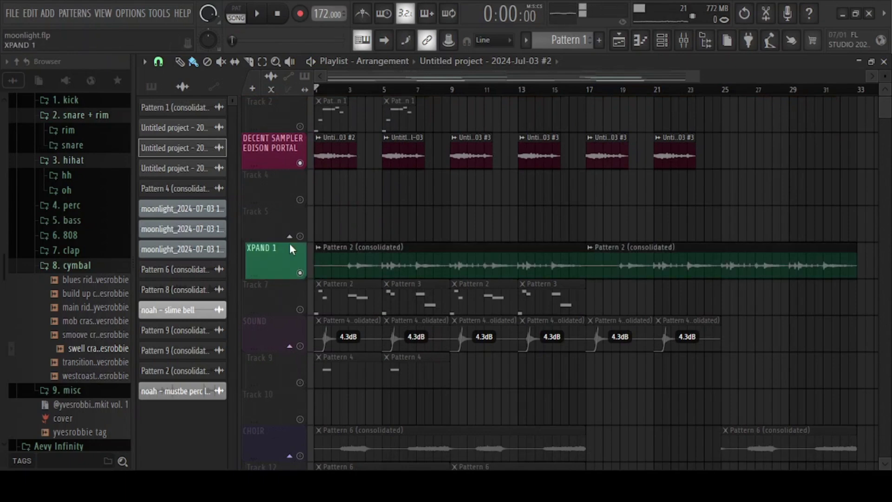
key(space)
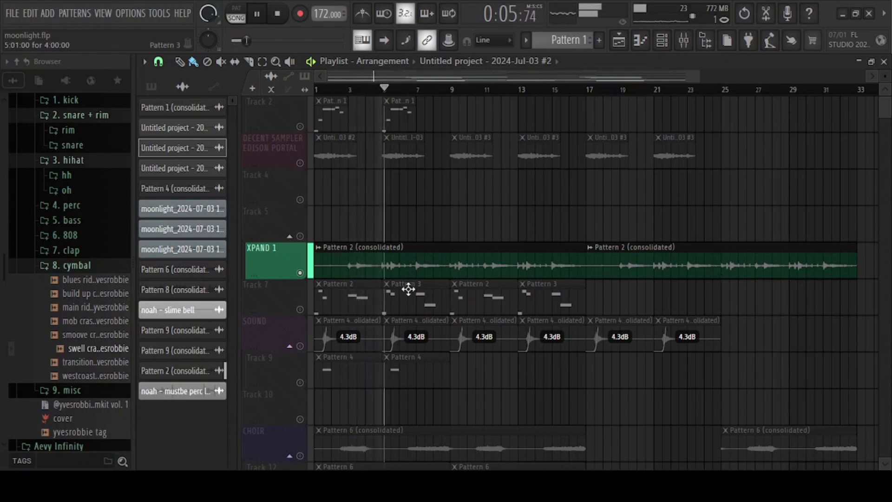
key(space)
Step: Open the Xpand!2 notes of Pattern 2 in the piano roll and play back Pattern 2 and Pattern 3
double_click(353, 302)
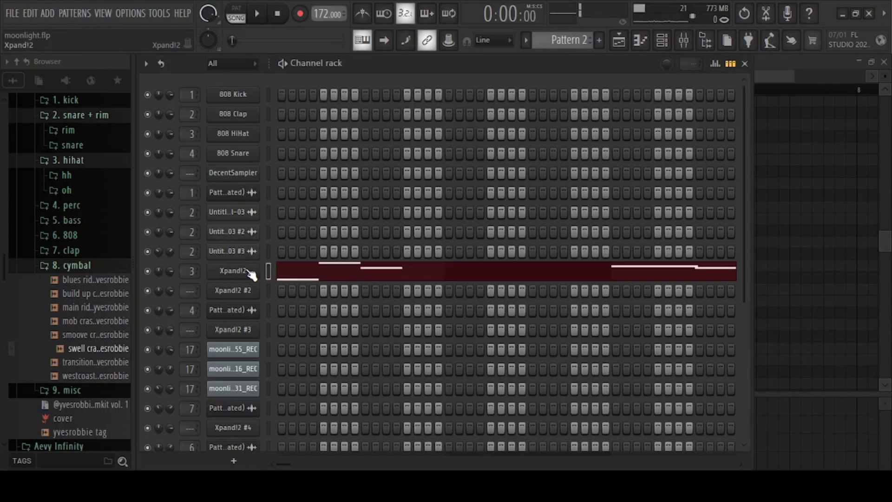
click(249, 272)
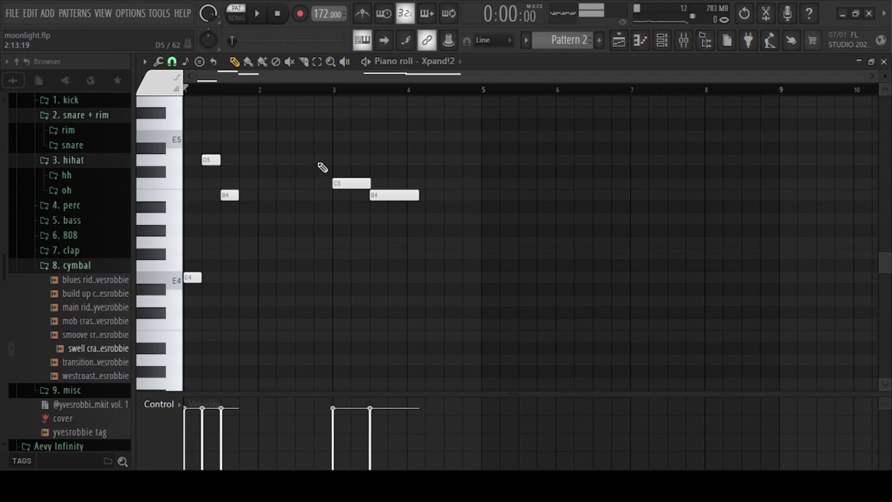
key(space)
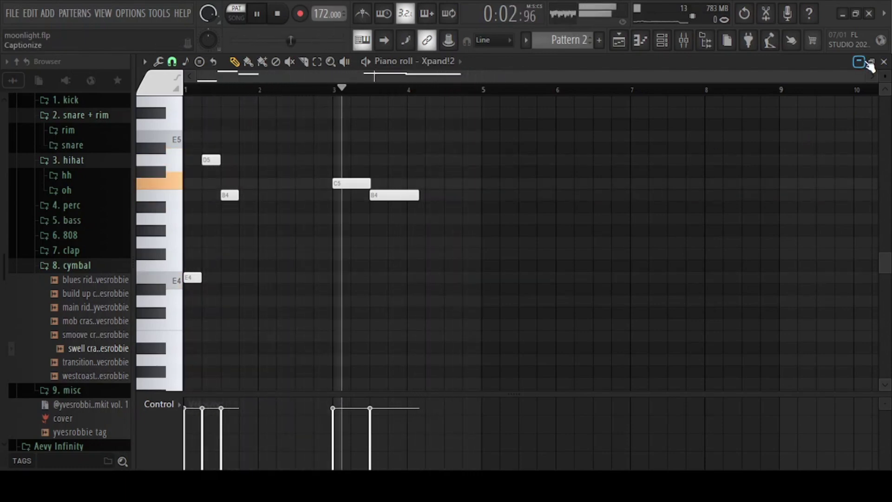
key(space)
key(space)
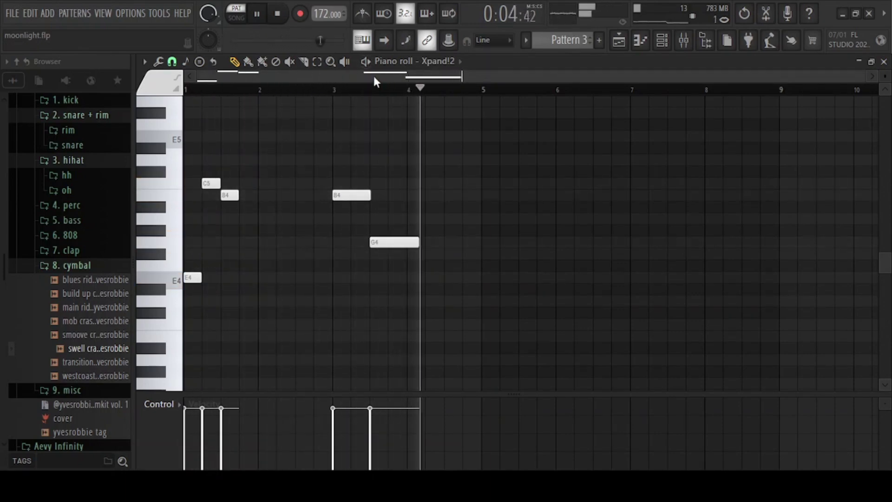
Step: Examine the Beneath The Foof preset in Portal on the ethnic mixer track, and return to the playlist
click(368, 63)
key(F5)
double_click(371, 257)
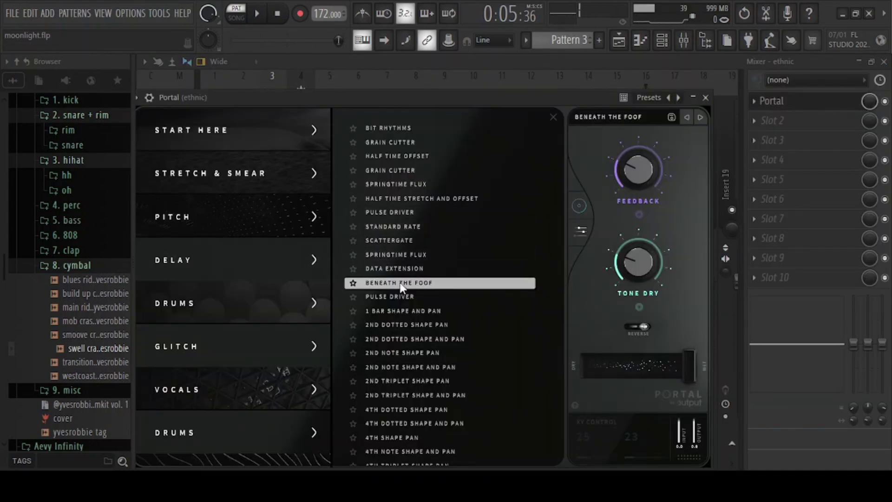
click(705, 98)
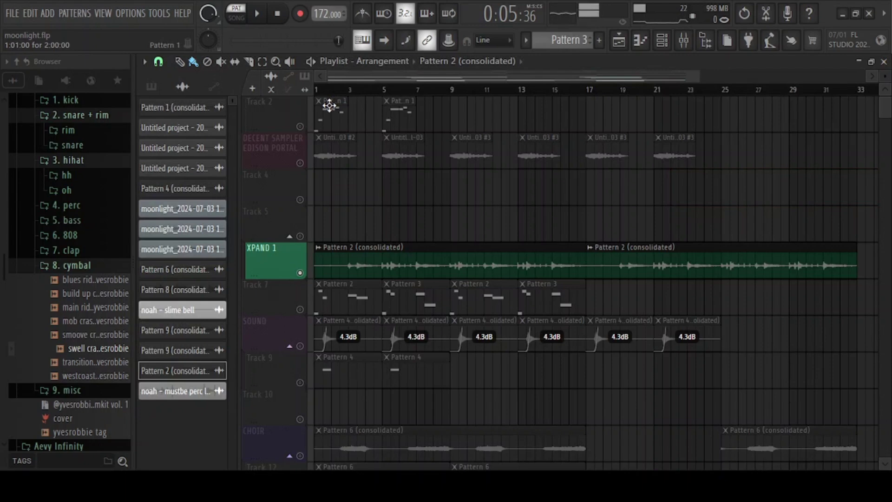
Step: Mute the XPAND 1 track so only SOUND is active, and open Pattern 4's Xpand!2 #2 notes in the piano roll
key(space)
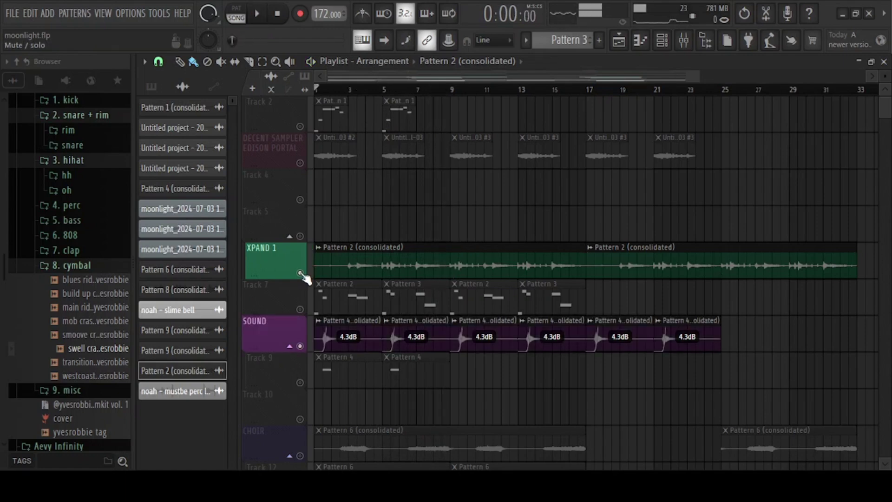
click(300, 273)
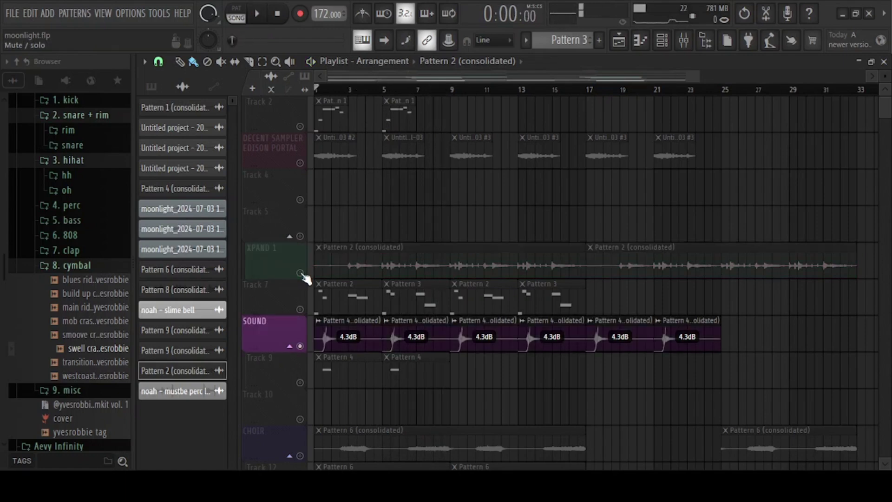
scroll(398, 219, down, 3)
double_click(332, 255)
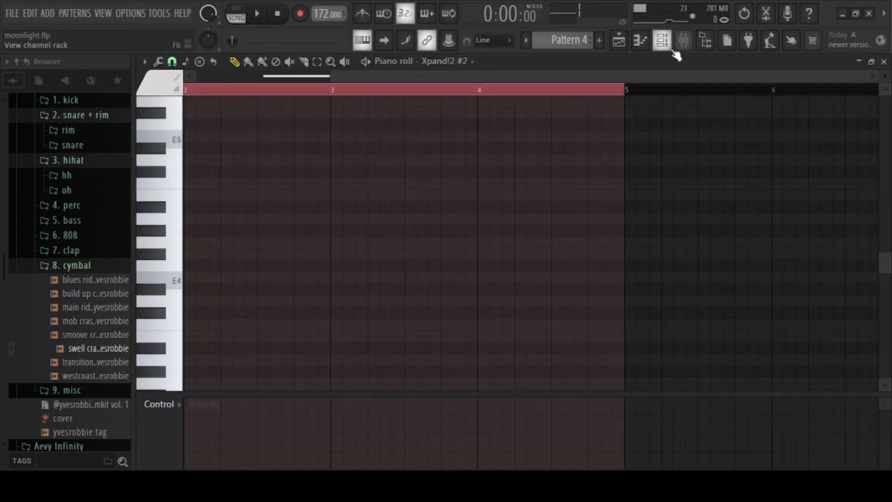
Step: Check the channel rack, play back Pattern 4's Xpand!2 #2 notes in the piano roll, and return to the playlist
click(662, 41)
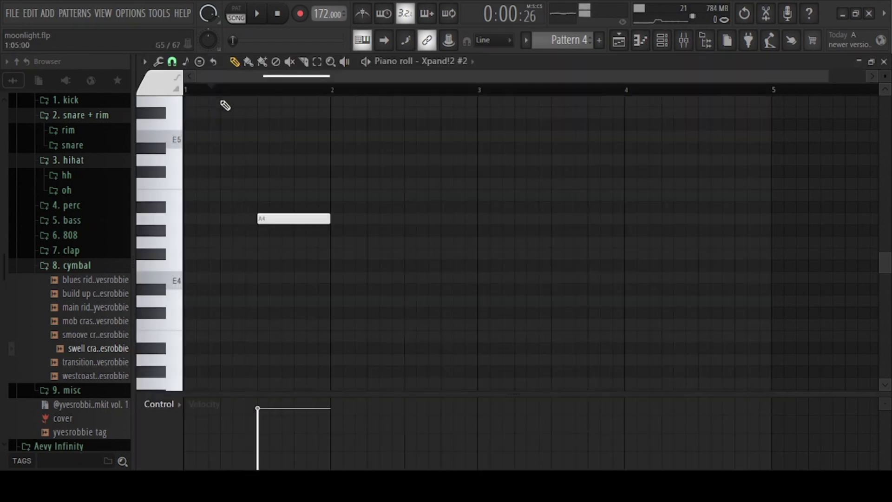
key(space)
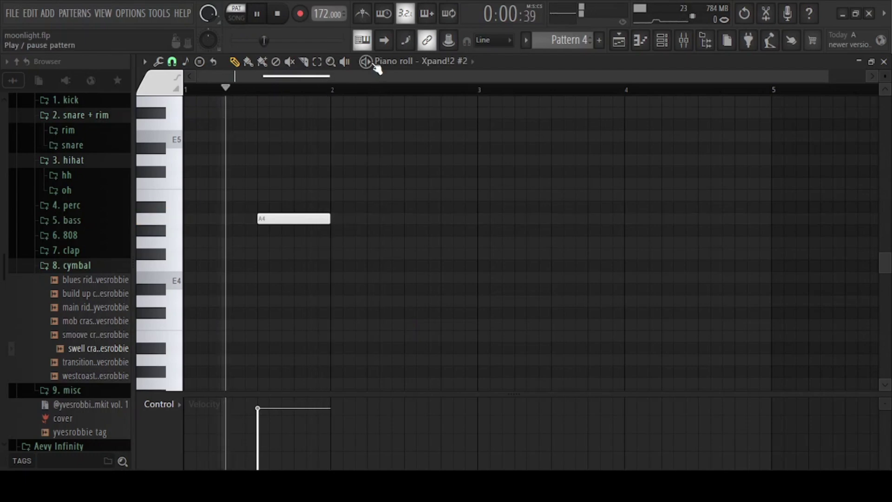
key(space)
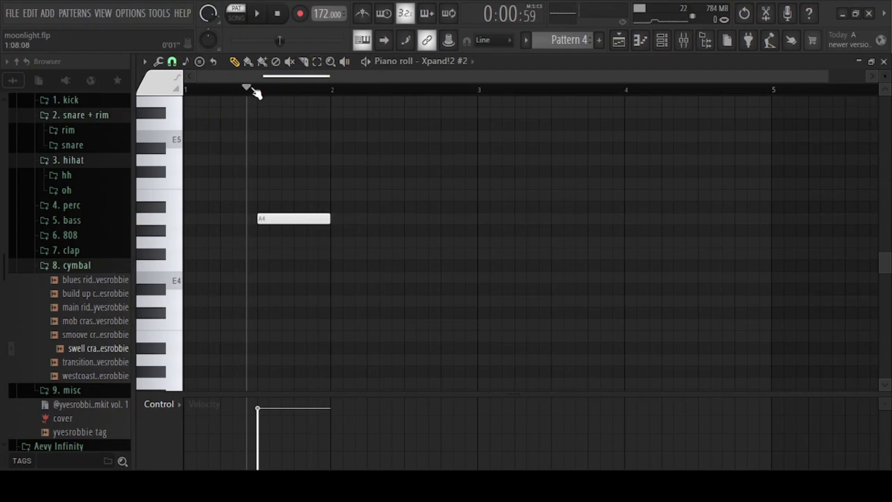
click(278, 13)
click(884, 61)
Step: Try a longer fade-in on the first Pattern 4 (consolidated) clip of the SOUND track, and undo it
scroll(408, 92, up, 3)
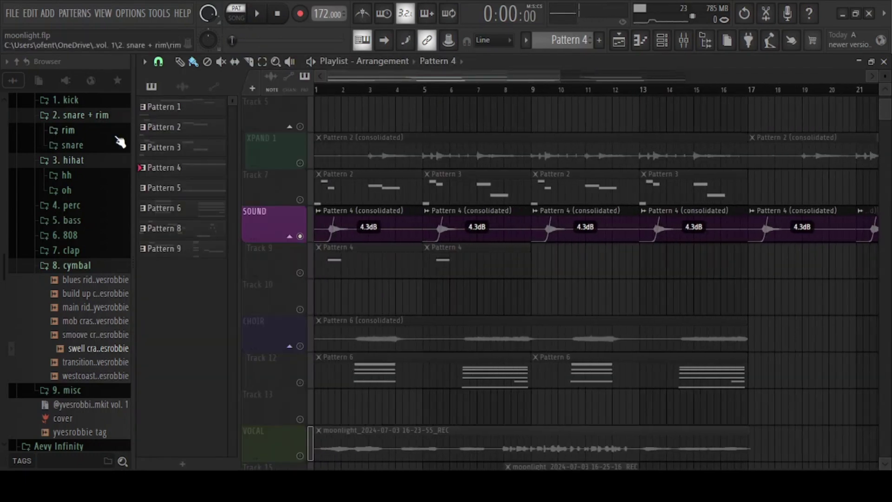
click(339, 221)
drag(336, 221, 347, 219)
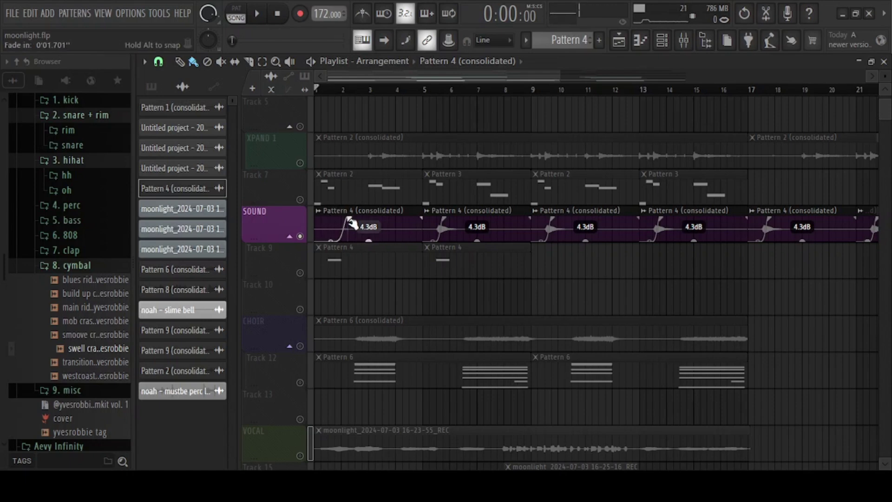
key(ctrl+z)
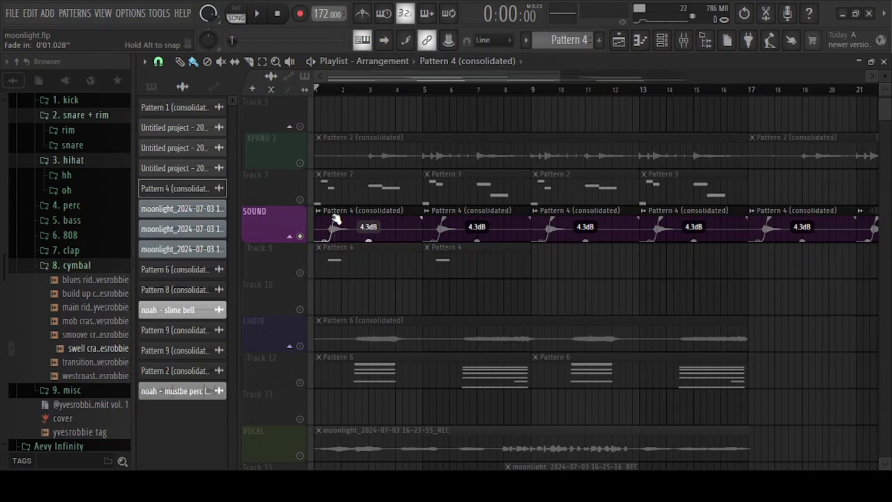
Step: Examine Fruity parametric EQ 2 on the Pattern 4 (consolidated) mixer track, and play back the SOUND track in the playlist
key(F9)
click(785, 102)
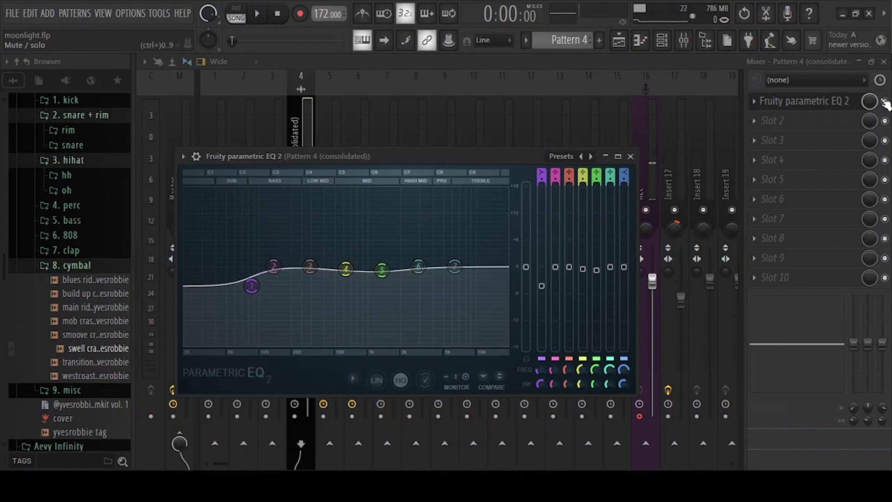
click(884, 62)
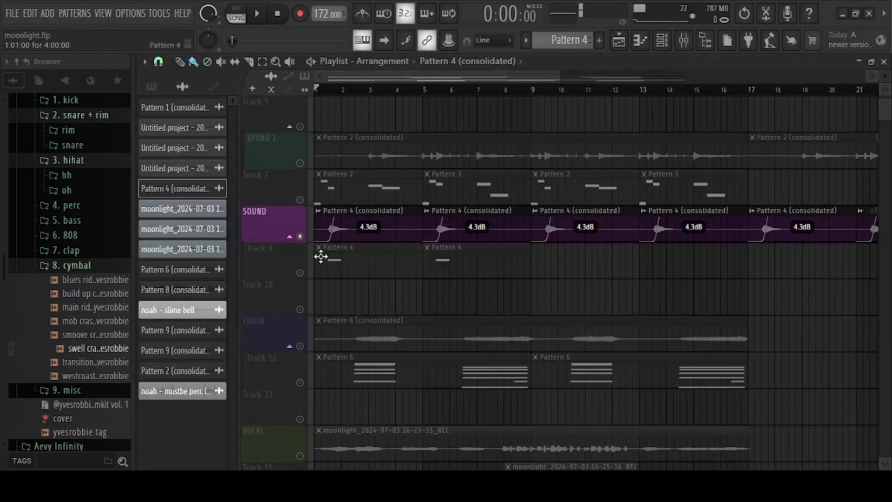
key(space)
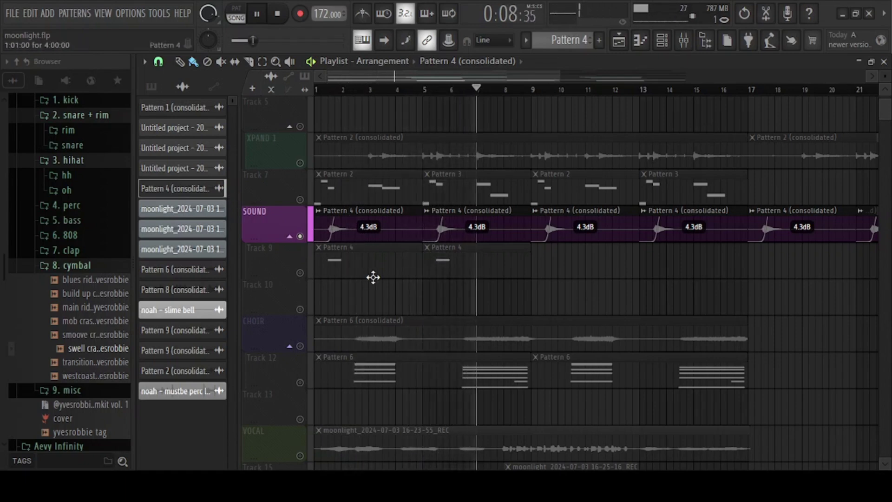
key(space)
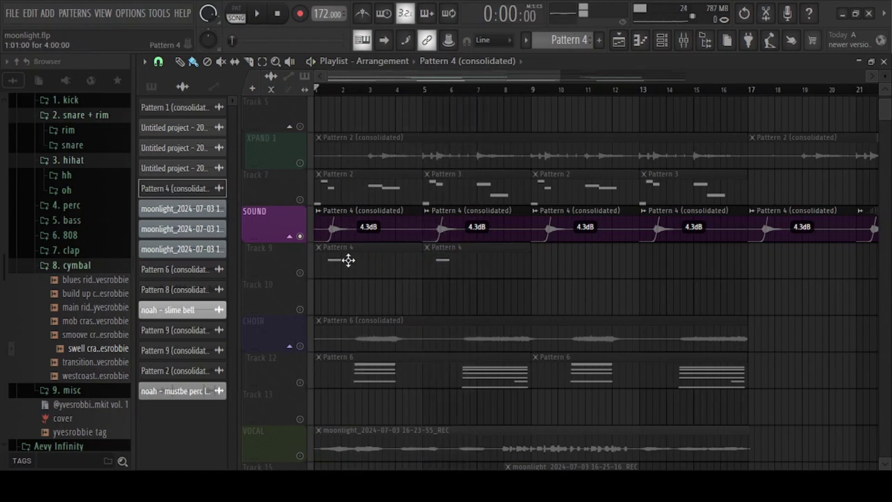
Step: Switch the active playlist track from SOUND to CHOIR, and play back Pattern 6's Xpand!2 #3 notes in the piano roll
click(300, 236)
click(300, 346)
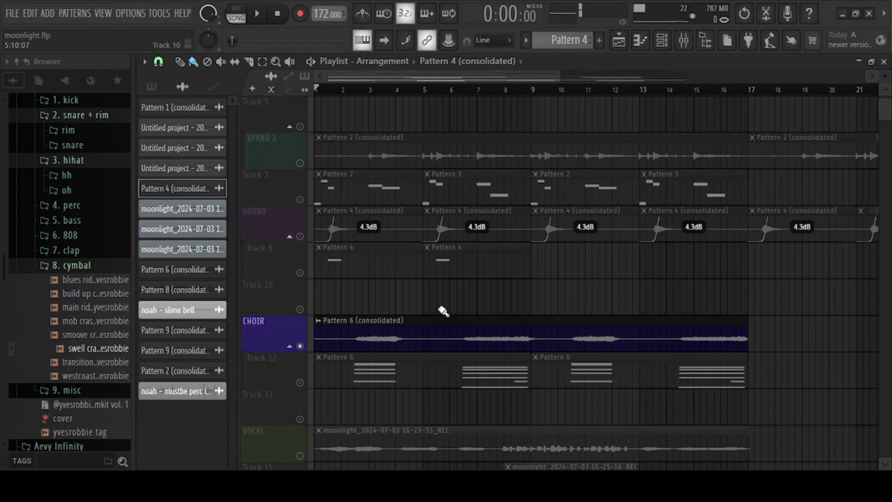
double_click(445, 342)
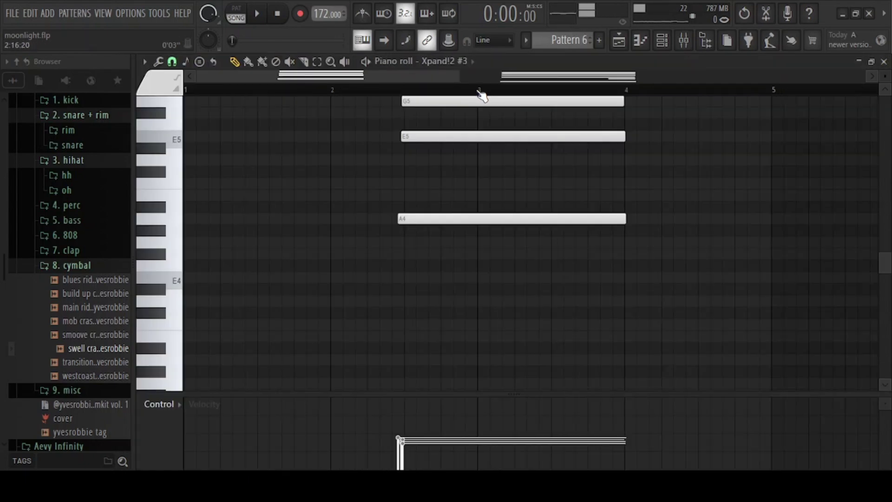
scroll(482, 95, down, 3)
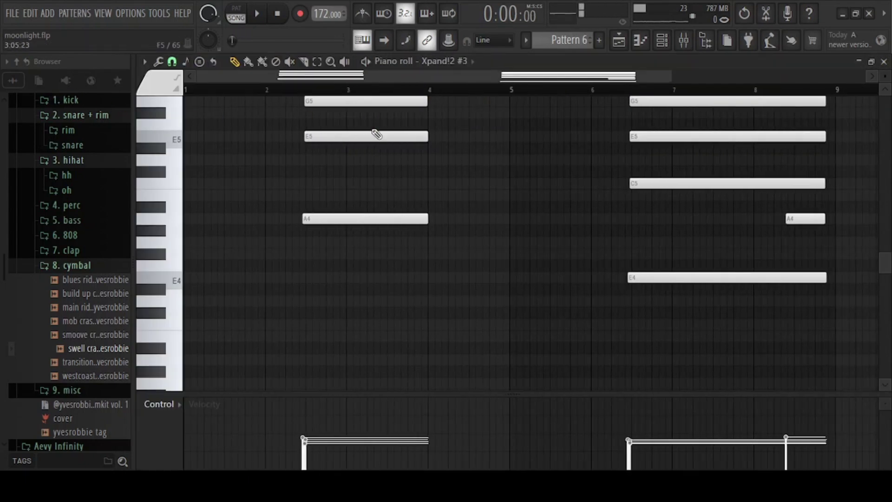
scroll(378, 140, up, 3)
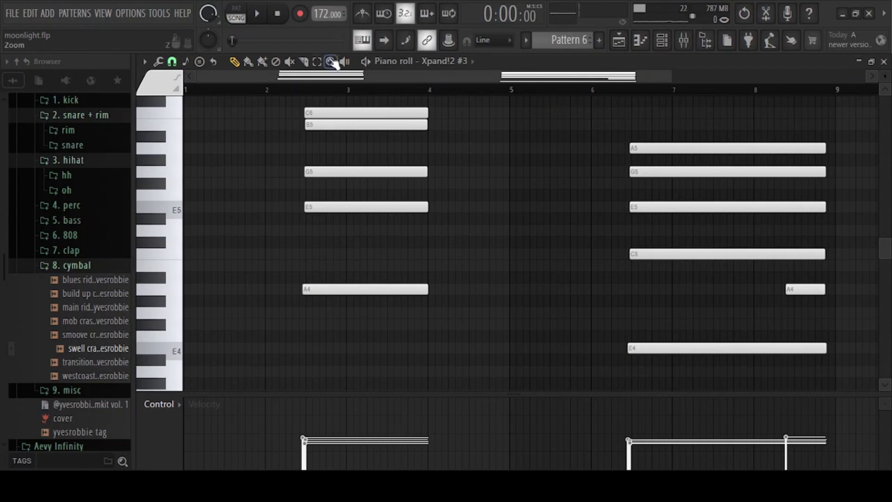
key(space)
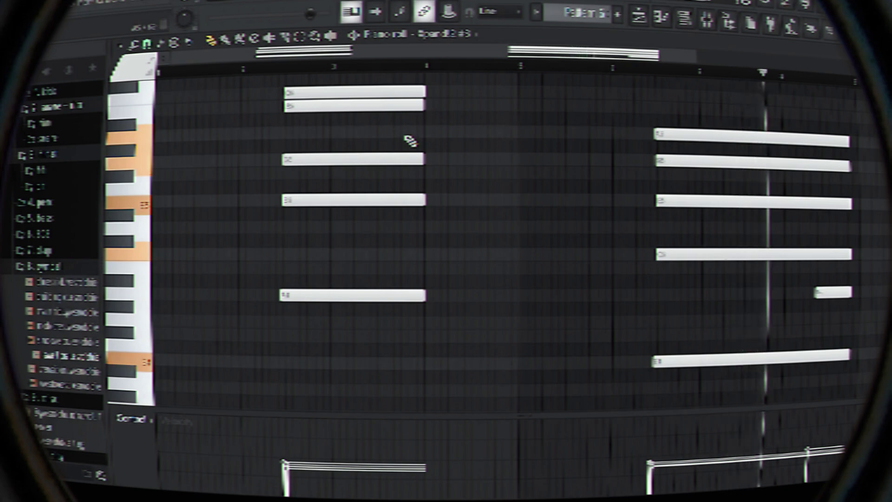
key(space)
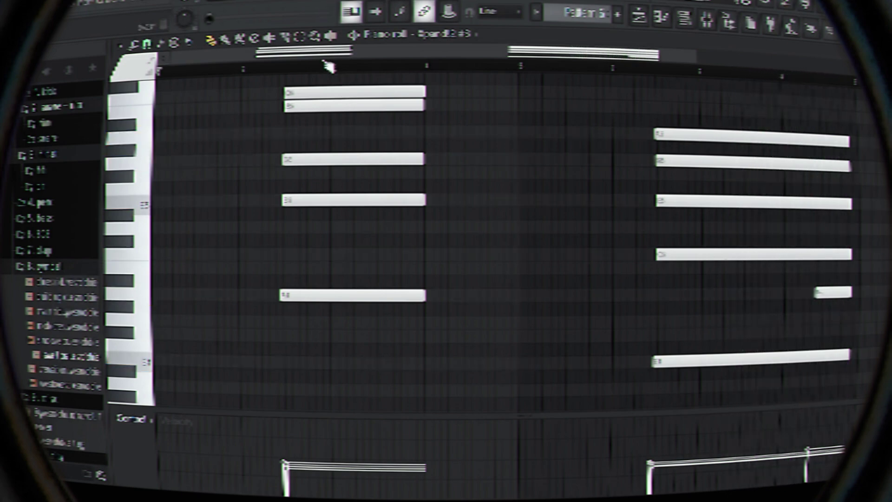
Step: Examine the +10 Oct Ooh To Aah MW preset in Xpand!2 #3 and Fruity parametric EQ 2 on the choir mixer track
key(F5)
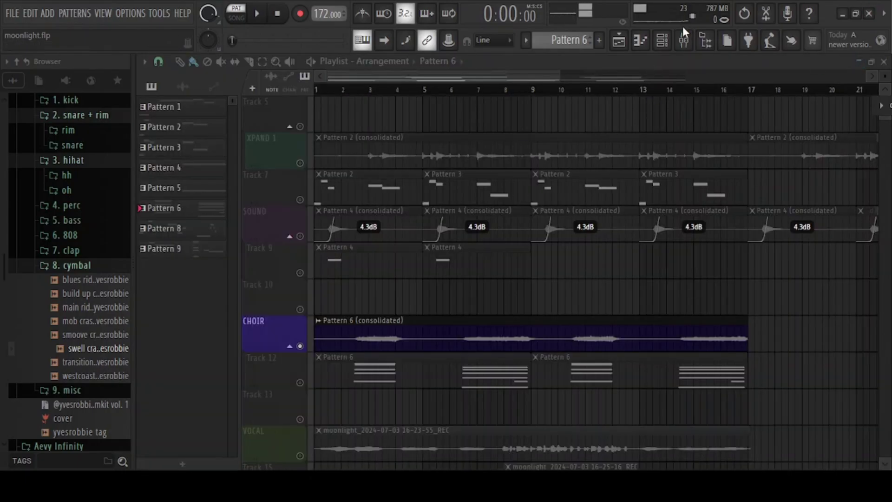
click(662, 40)
click(253, 329)
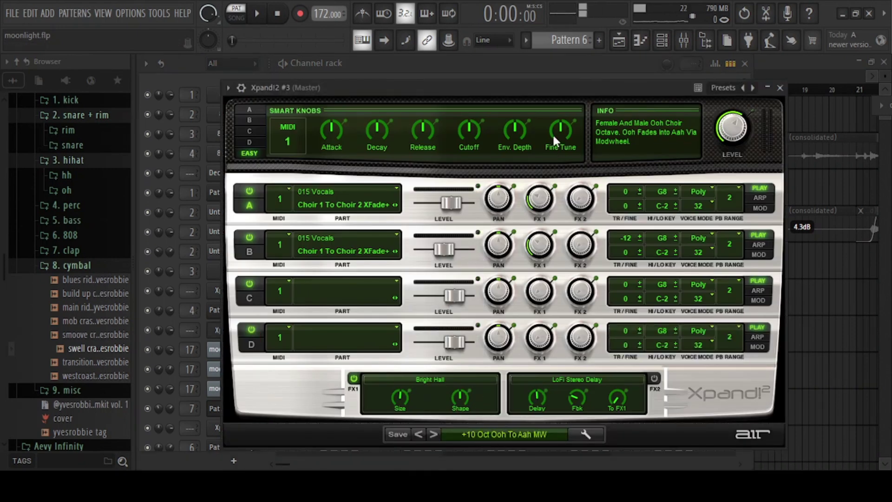
key(F9)
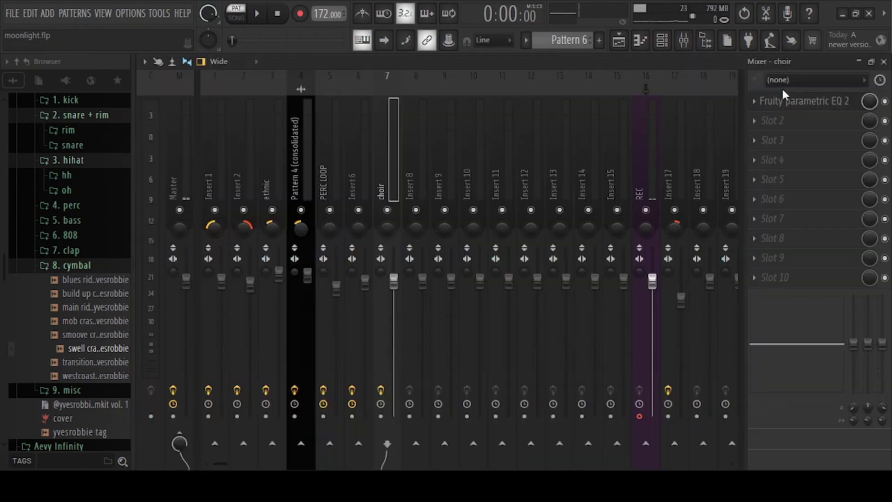
click(820, 103)
drag(416, 123, 561, 120)
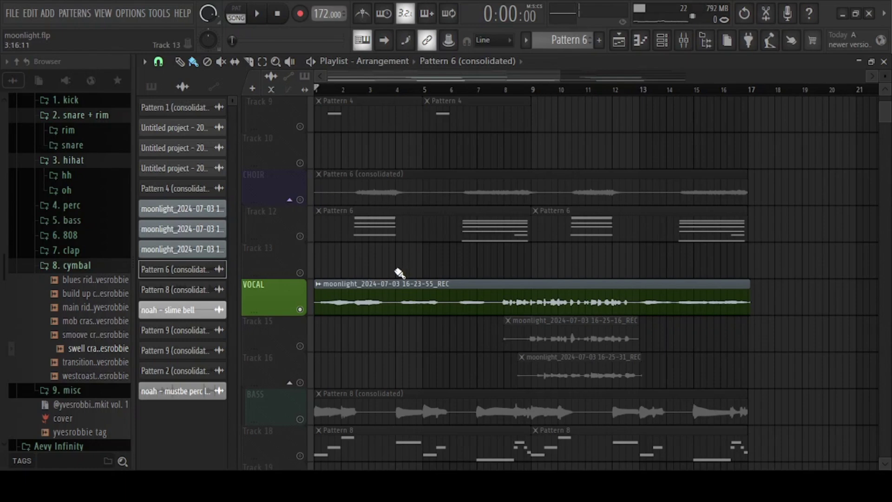
Step: Bypass the effects on mixer Insert 17 and play back the VOCAL track's recording without them
double_click(385, 301)
key(F9)
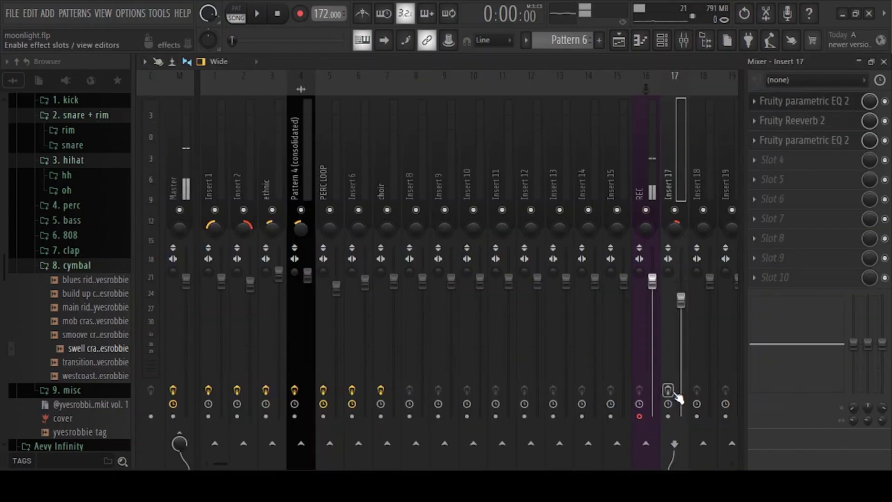
click(859, 63)
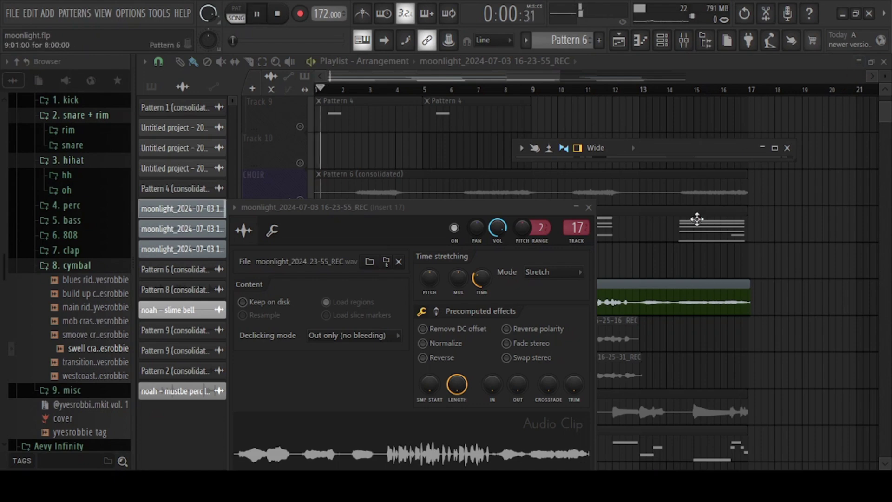
click(704, 263)
right_click(719, 263)
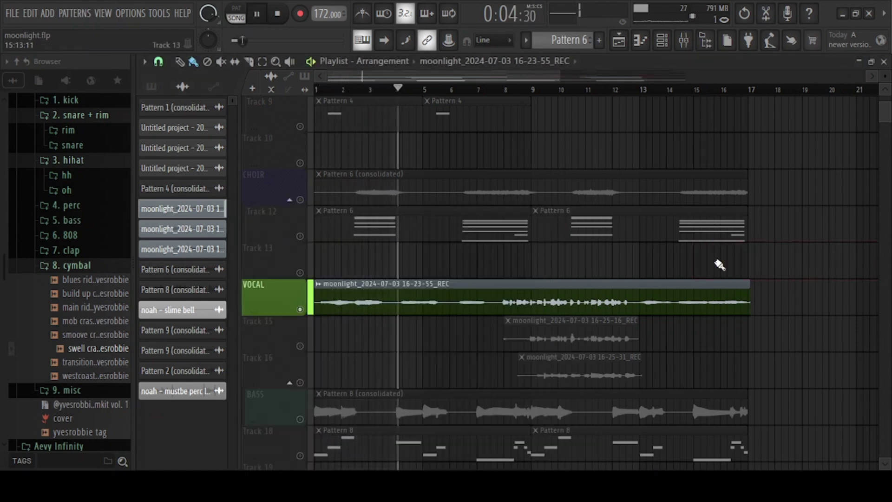
Step: Unmute Tracks 15 and 16 below VOCAL, and re-enable and examine the effects on mixer Insert 17
click(300, 346)
click(299, 383)
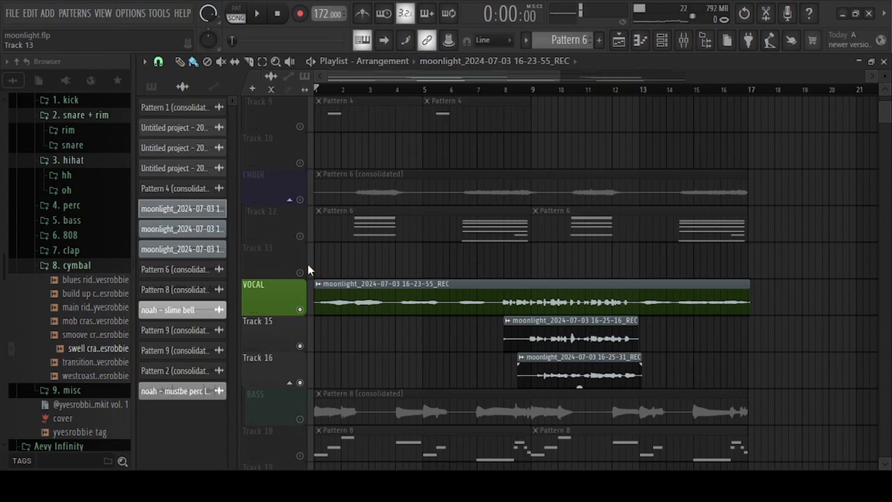
key(F9)
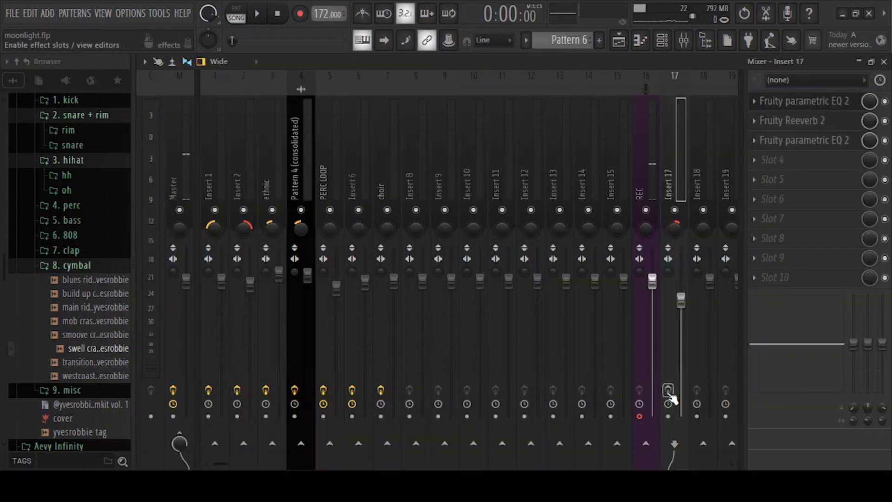
click(773, 101)
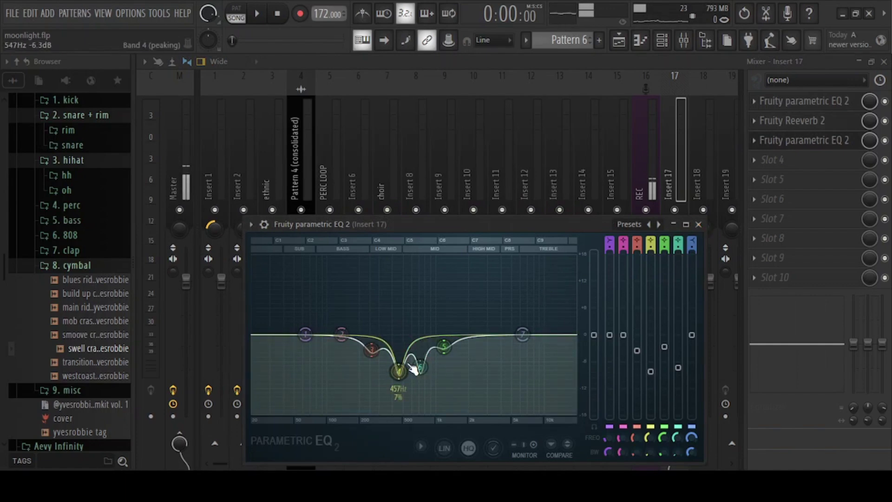
key(F5)
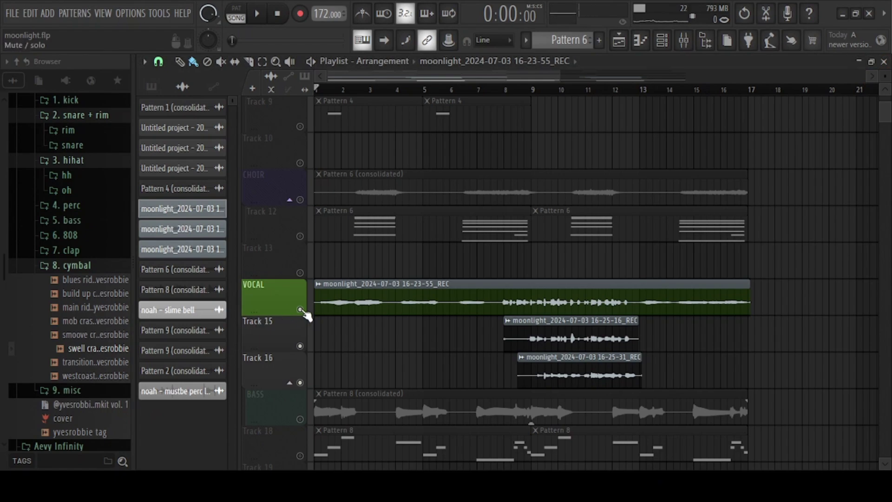
Step: Toggle the VOCAL track's solo, and open Xpand!2 #4 to examine its 16 Genetic Double Bass preset
right_click(301, 310)
right_click(300, 310)
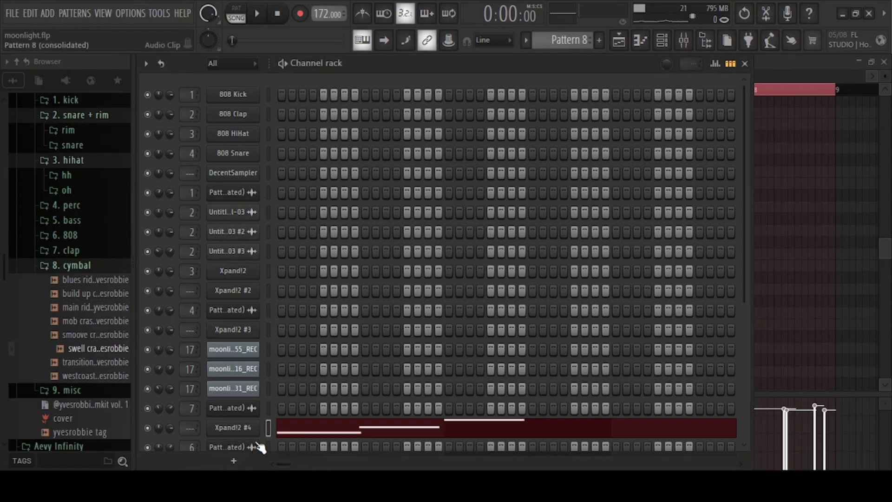
click(235, 427)
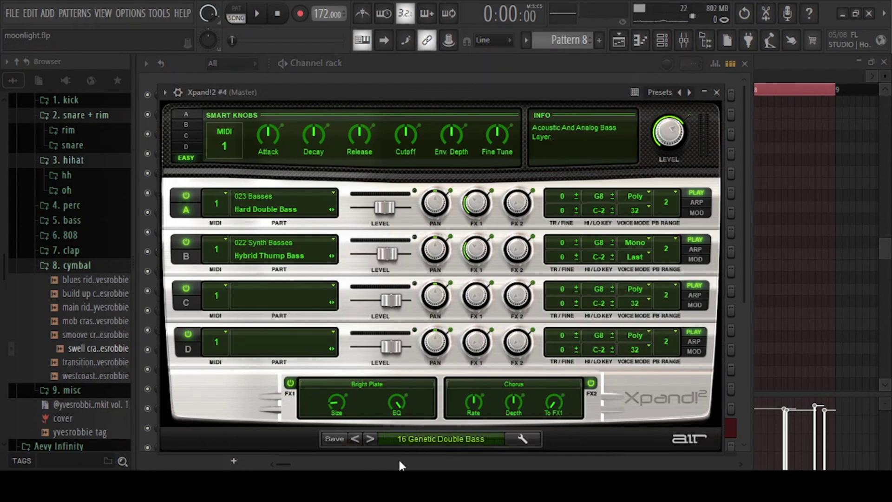
Step: Play back Pattern 8's Xpand!2 #4 bass notes in the piano roll
key(F7)
key(space)
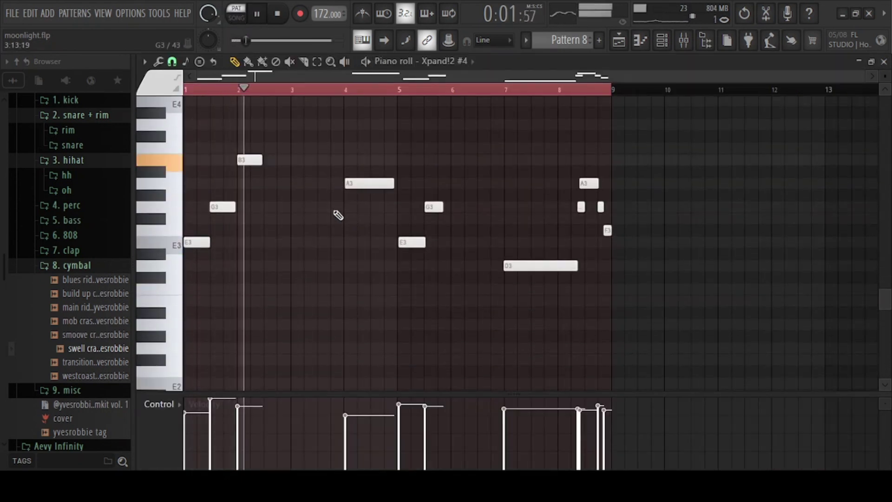
scroll(337, 214, up, 1)
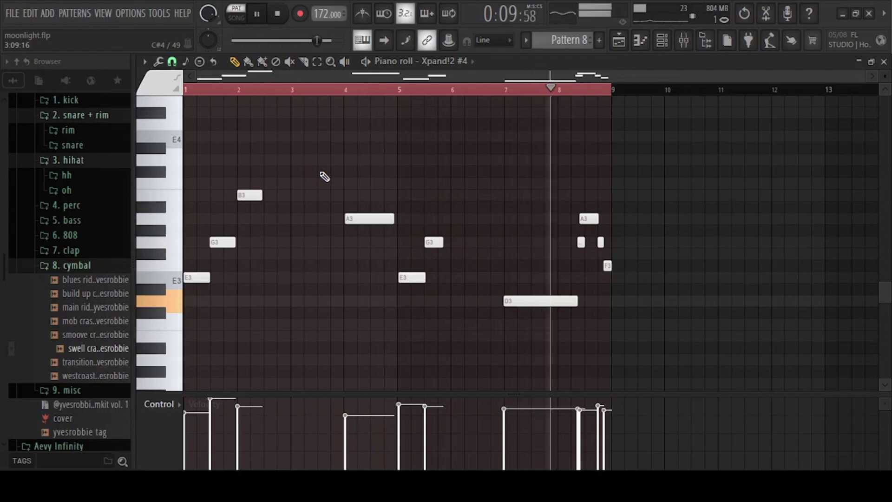
key(space)
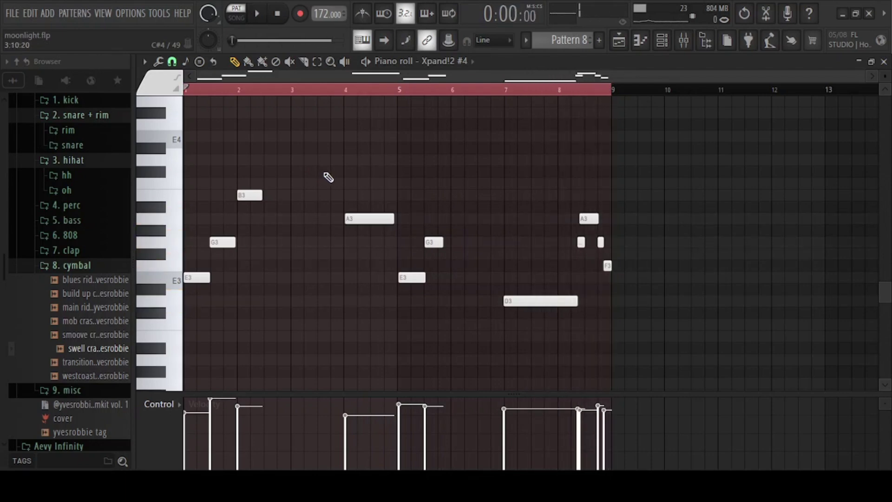
Step: Examine Fruity parametric EQ 2 on mixer Insert 6, and mute the BASS track in the playlist so only perc loop is active
key(F9)
click(829, 102)
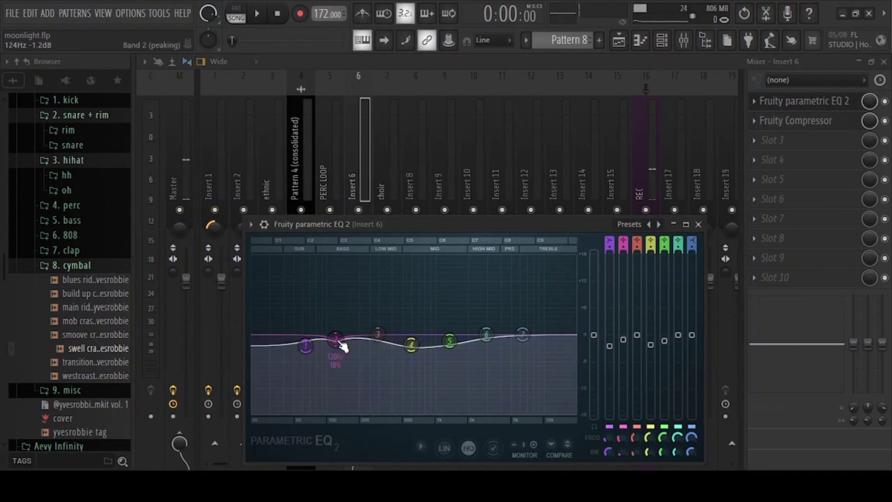
key(F5)
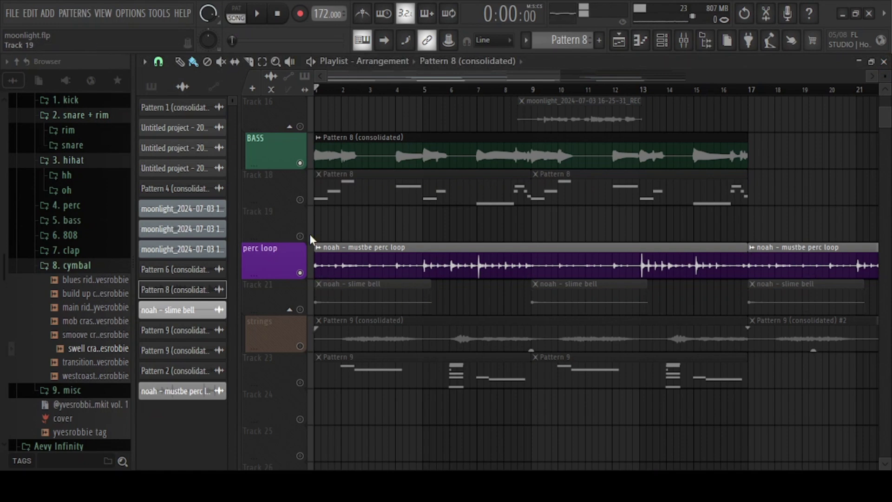
click(300, 163)
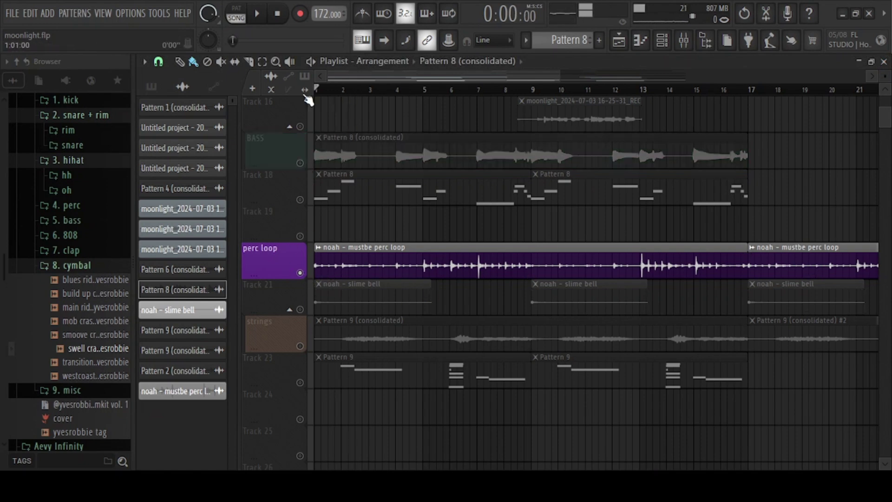
Step: Inspect the noah - mustbe perc loop clip and play back the soloed perc loop track from bar 1
double_click(352, 262)
key(Escape)
key(space)
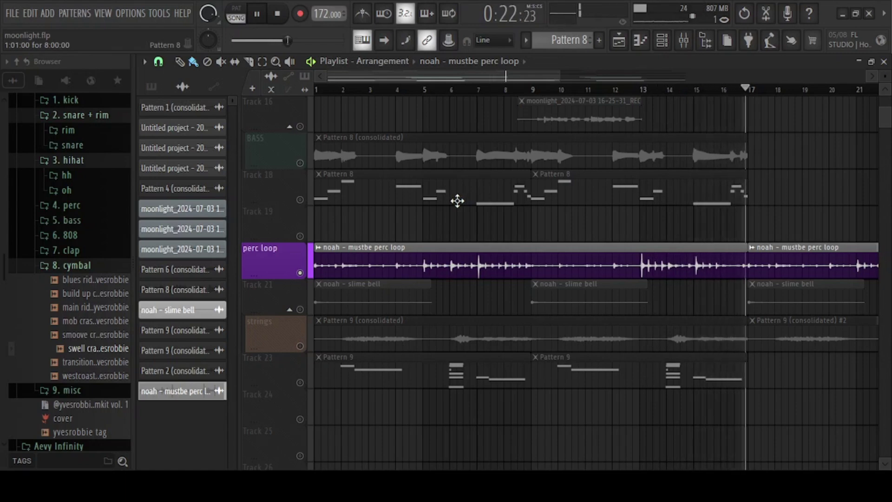
Step: Solo the strings track and play back its Pattern 9 (consolidated) audio from bar 1
click(800, 104)
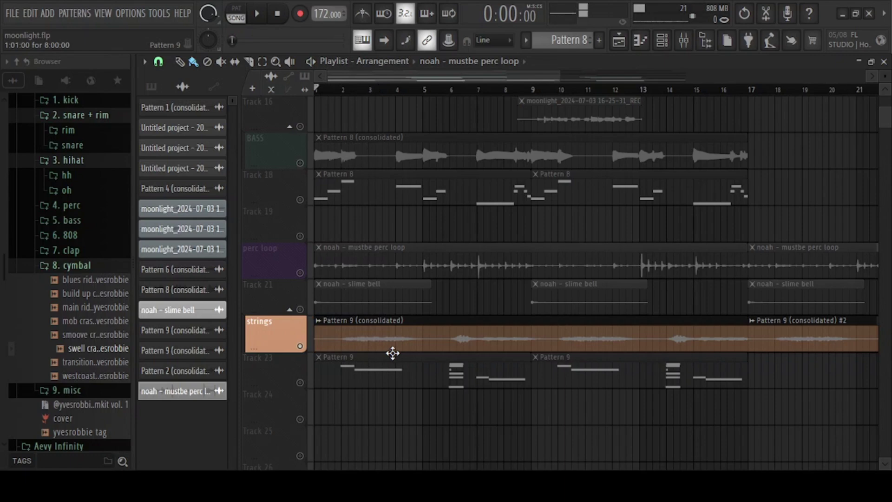
key(space)
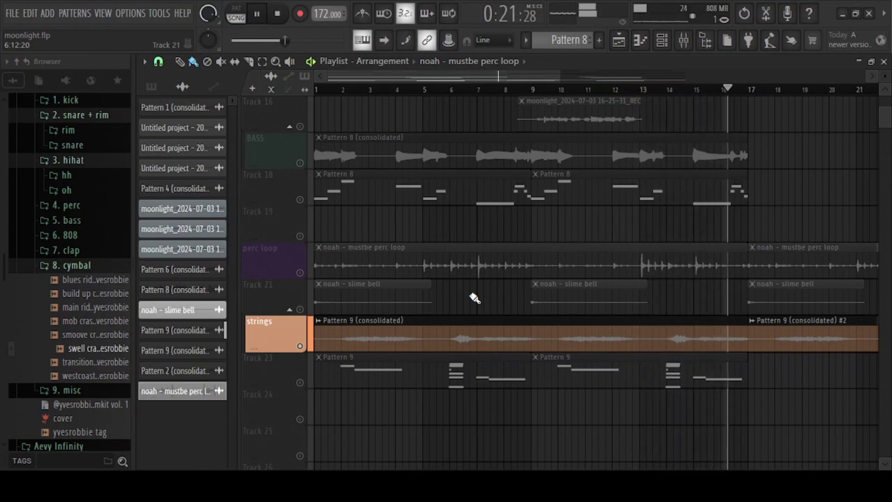
key(space)
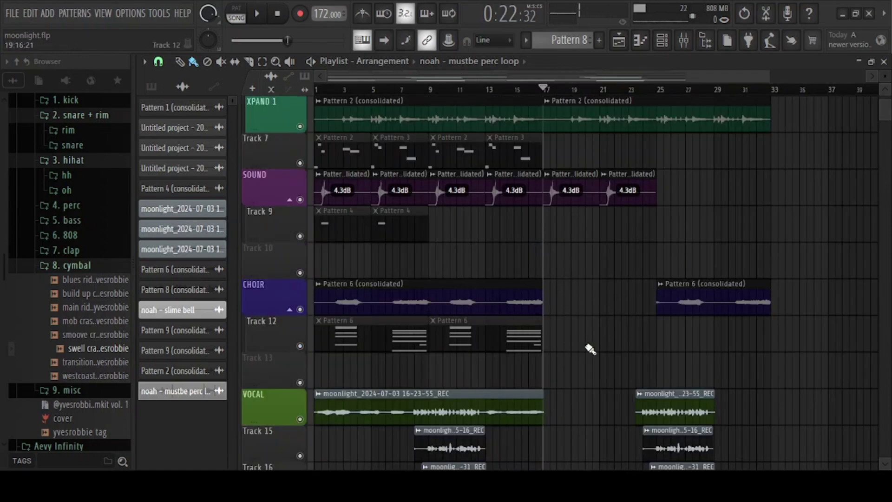
Step: Review the second half of the arrangement and audition the soloed BASS track's final clip from around bar 29
scroll(590, 348, down, 4)
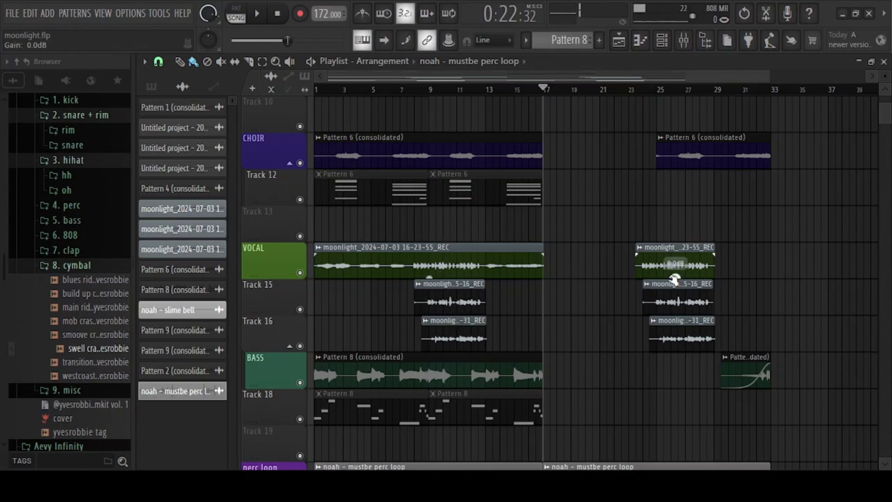
scroll(641, 261, up, 2)
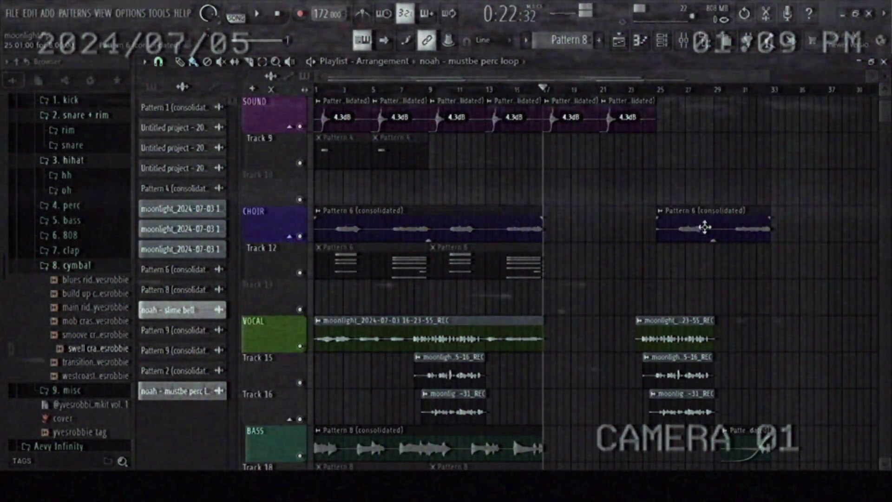
scroll(669, 196, up, 7)
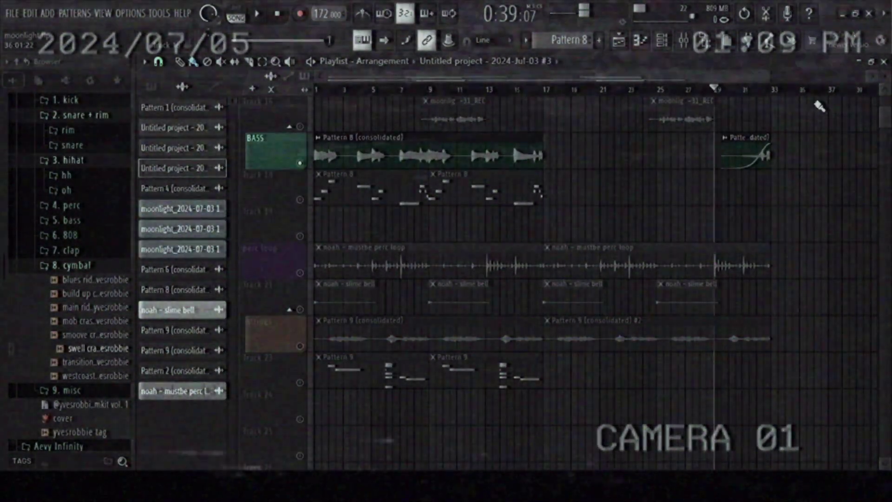
key(space)
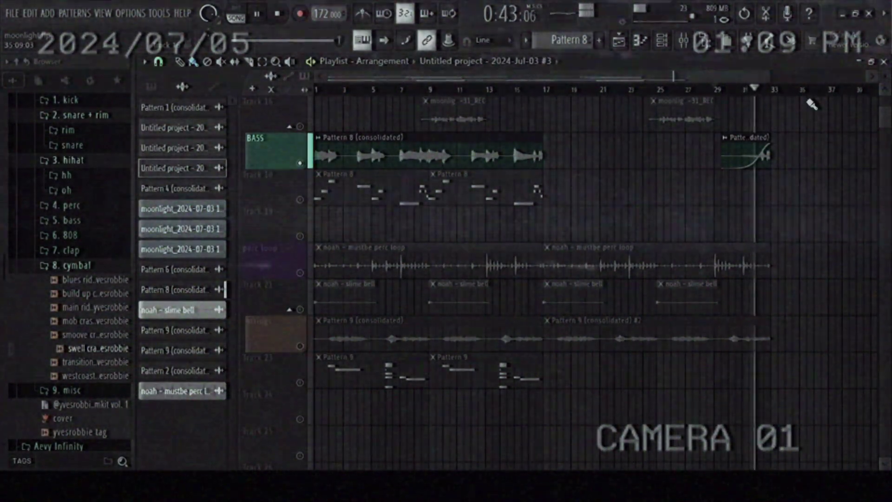
key(space)
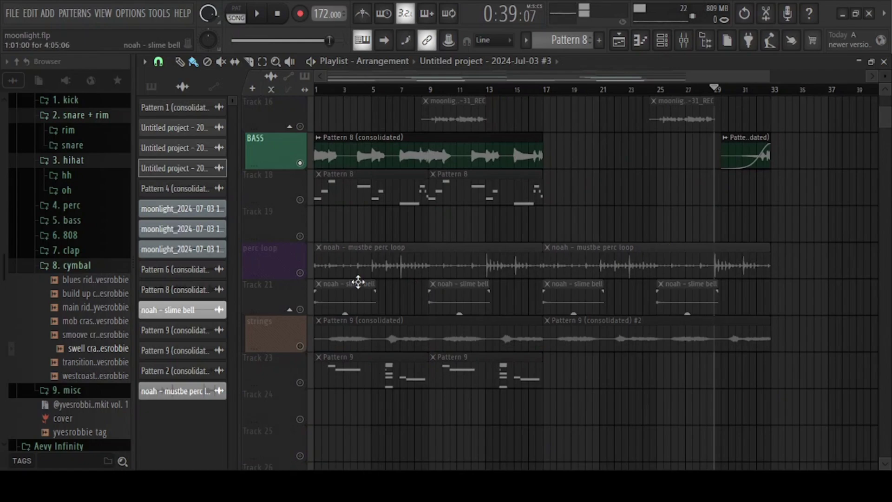
Step: Play the full arrangement from the beginning with all tracks active, reviewing the layers from DECENT SAMPLER down to strings
scroll(335, 332, up, 10)
key(Home)
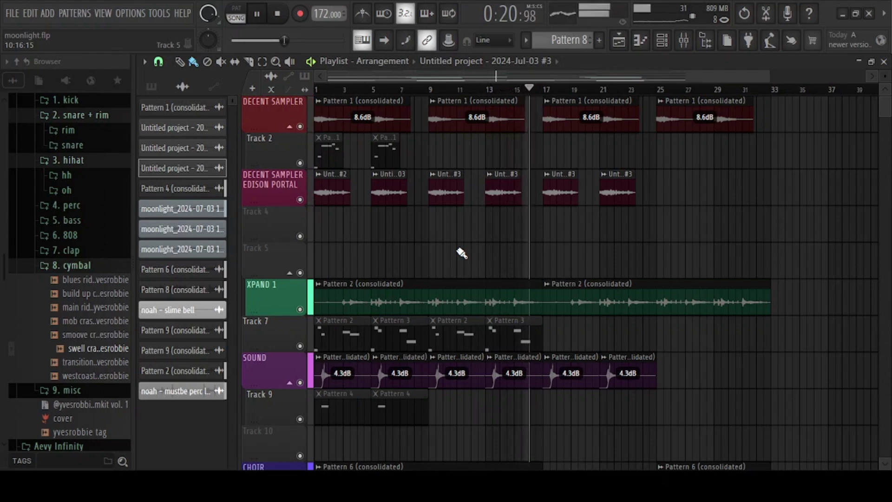
ctrl+scroll(657, 163, down, 1)
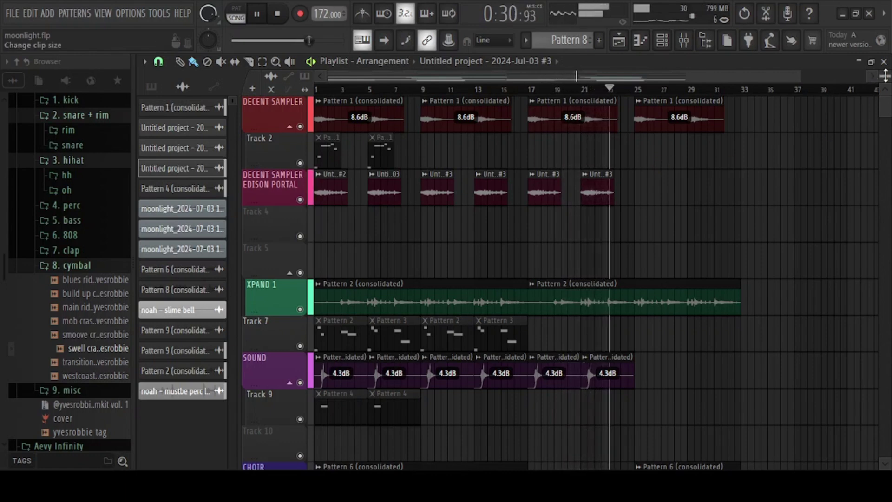
scroll(799, 144, down, 3)
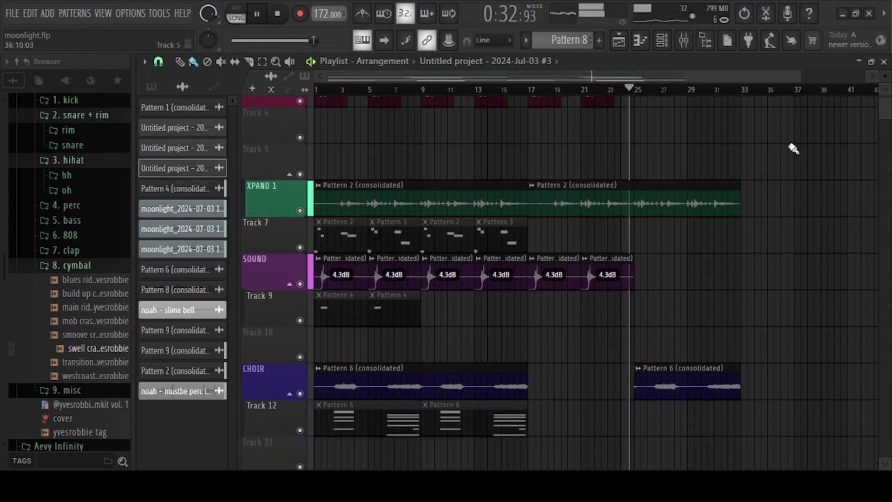
scroll(790, 149, down, 9)
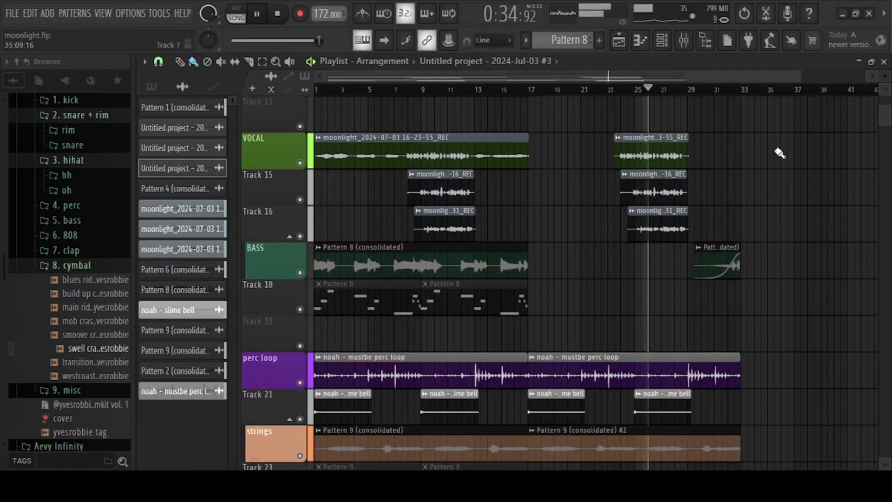